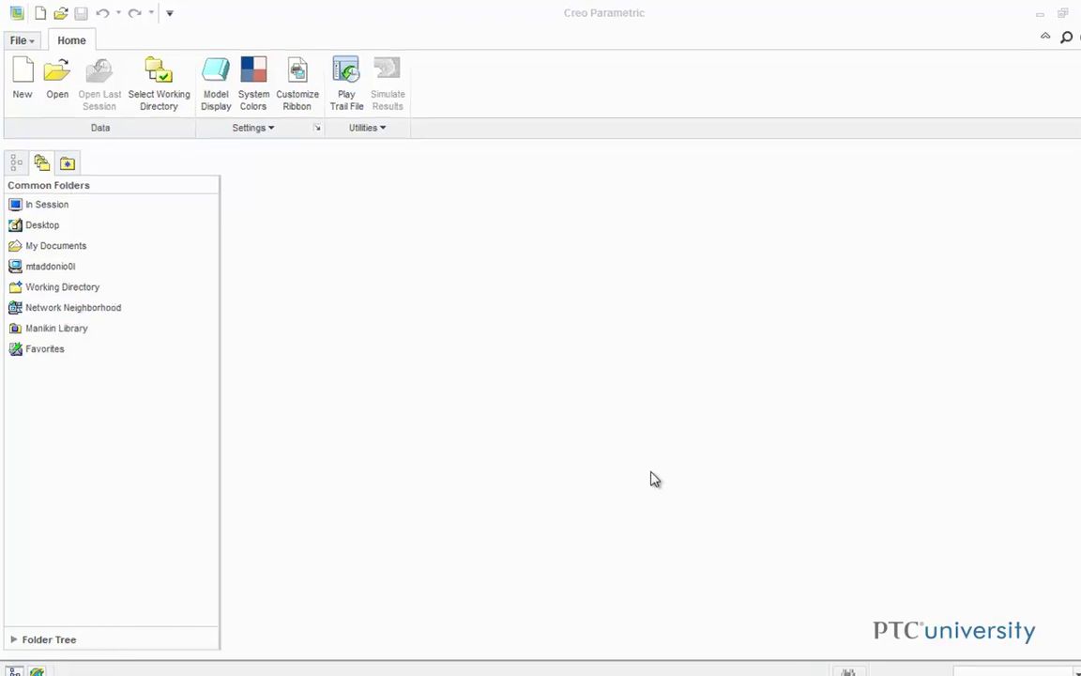
- Create a new solid part, PRT0005, using the default part settings
left_click(30, 61)
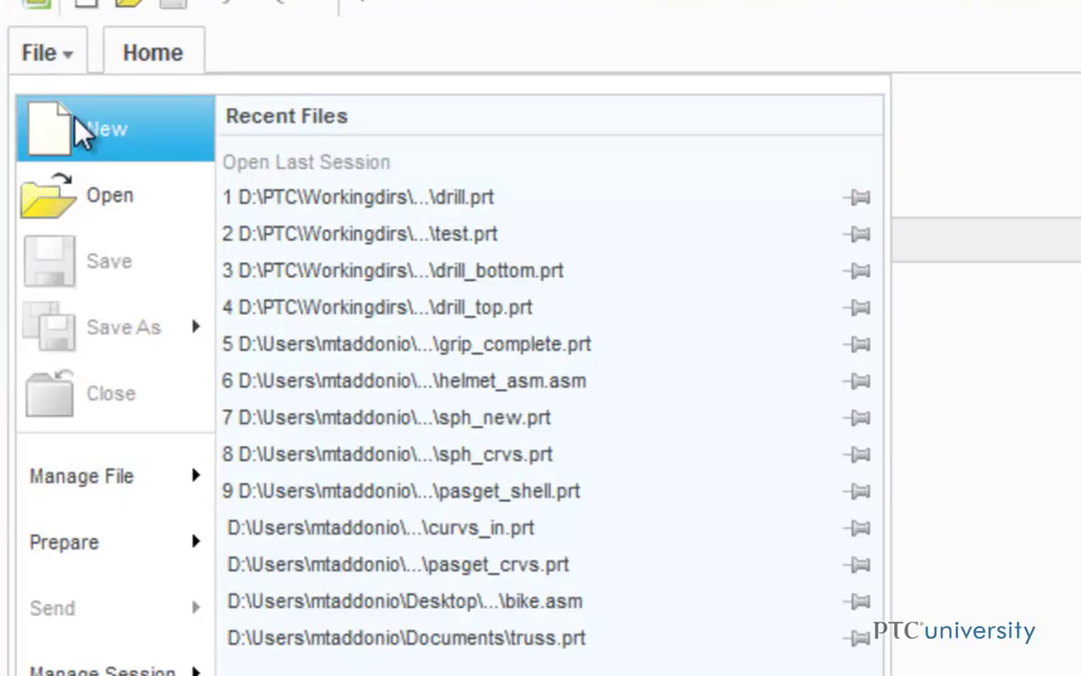
left_click(75, 126)
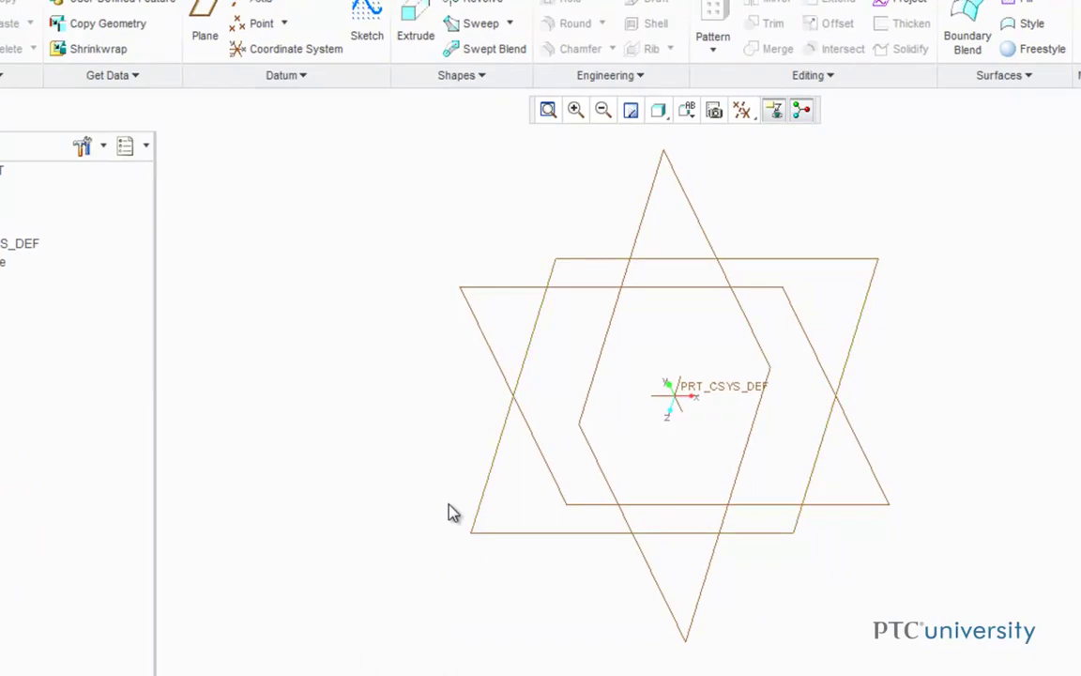
- Import the STEP file basic_probs_w_slvr.stp into the part with default import settings
left_click(136, 75)
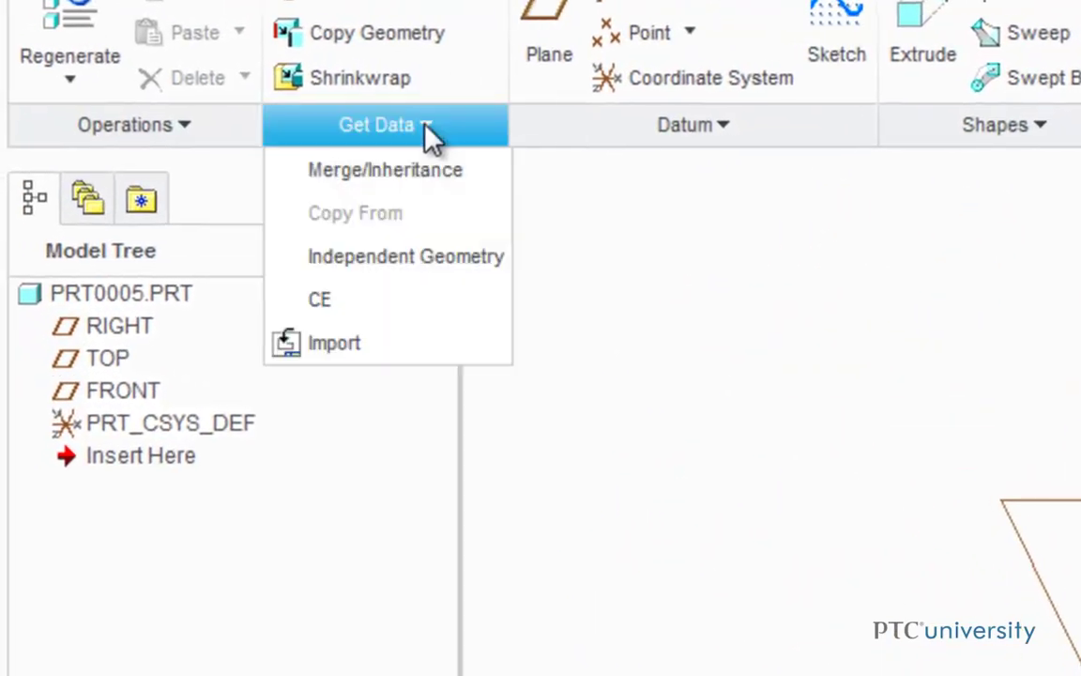
left_click(347, 349)
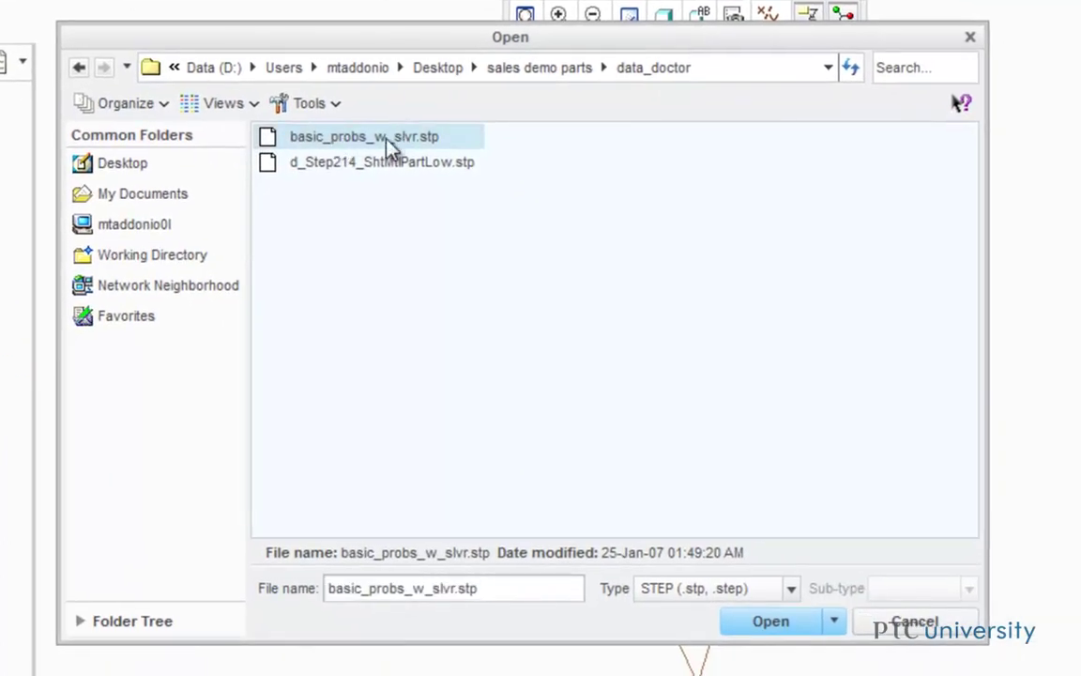
left_click(767, 621)
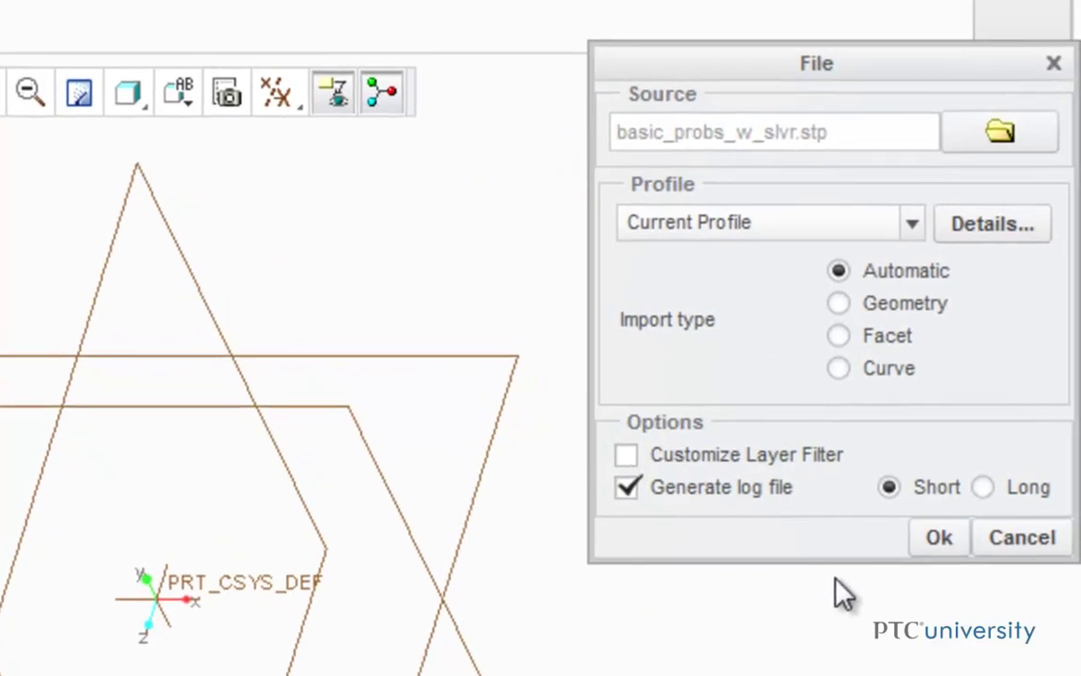
left_click(938, 538)
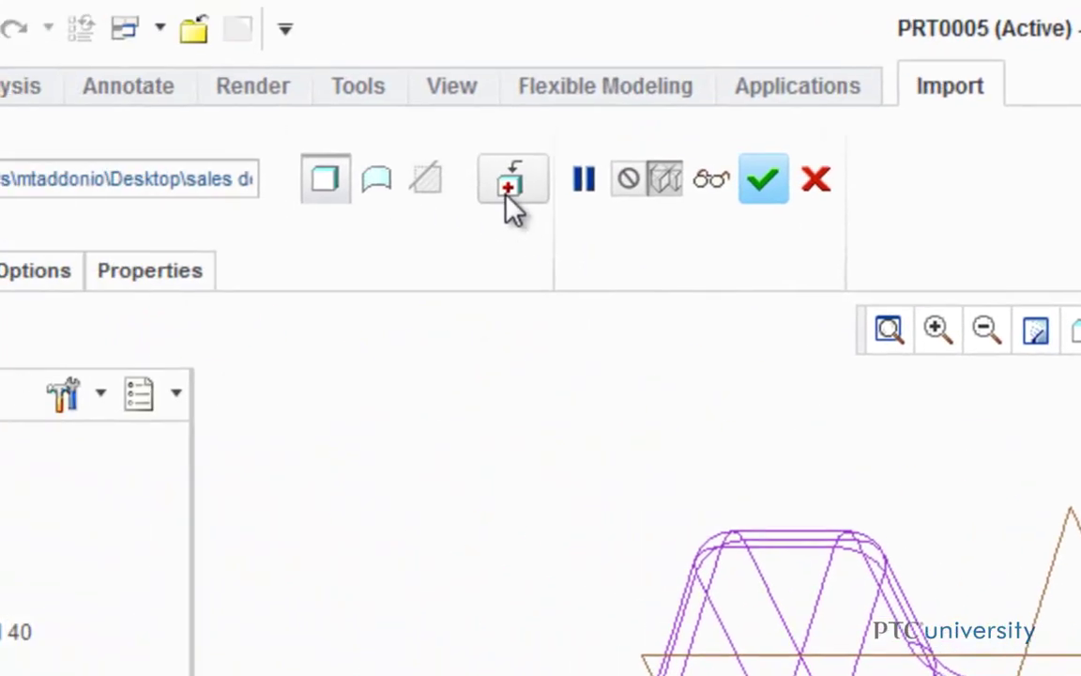
- Open the import in Import DataDoctor, inspect Surface 236 and Component 247, and hide Surface 236
left_click(508, 193)
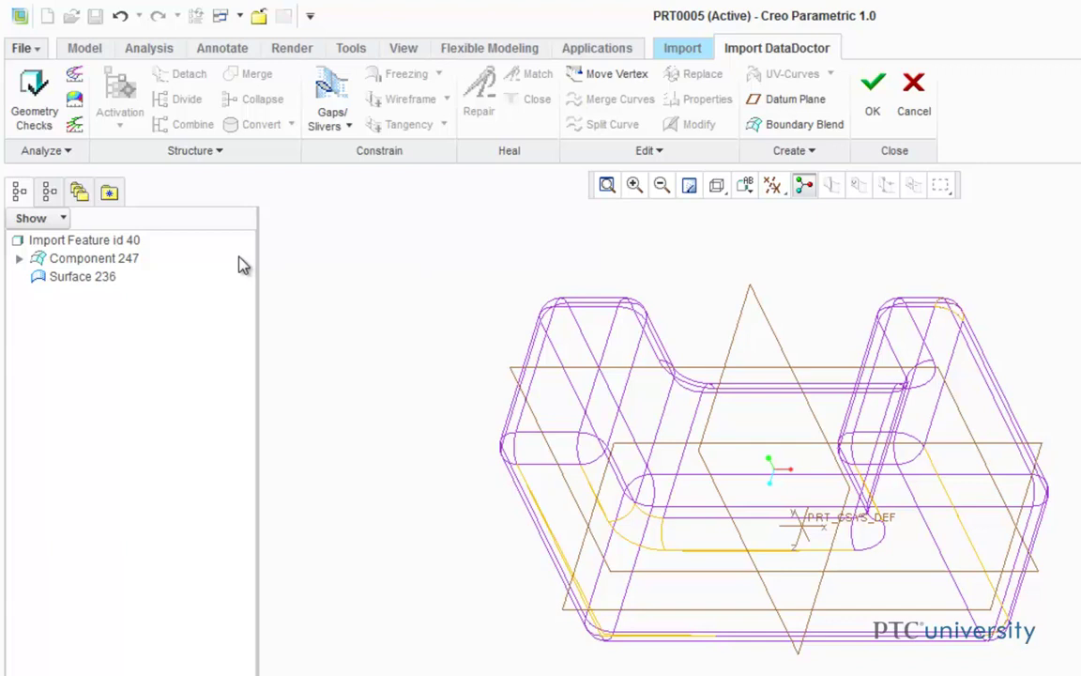
left_click(86, 277)
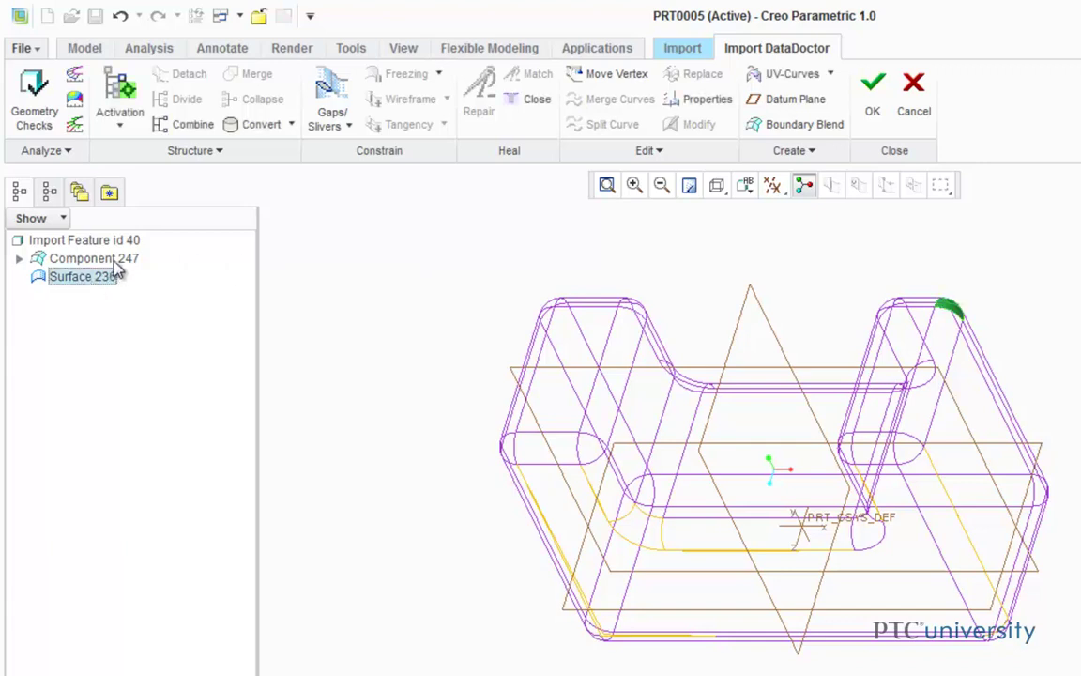
left_click(105, 259)
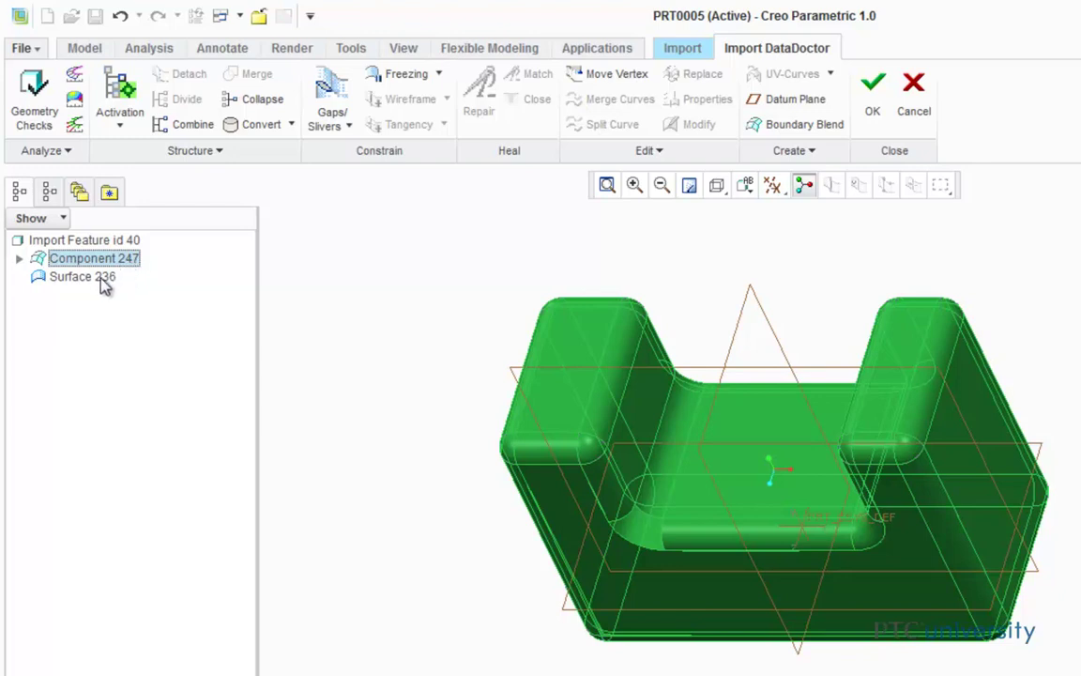
right_click(105, 286)
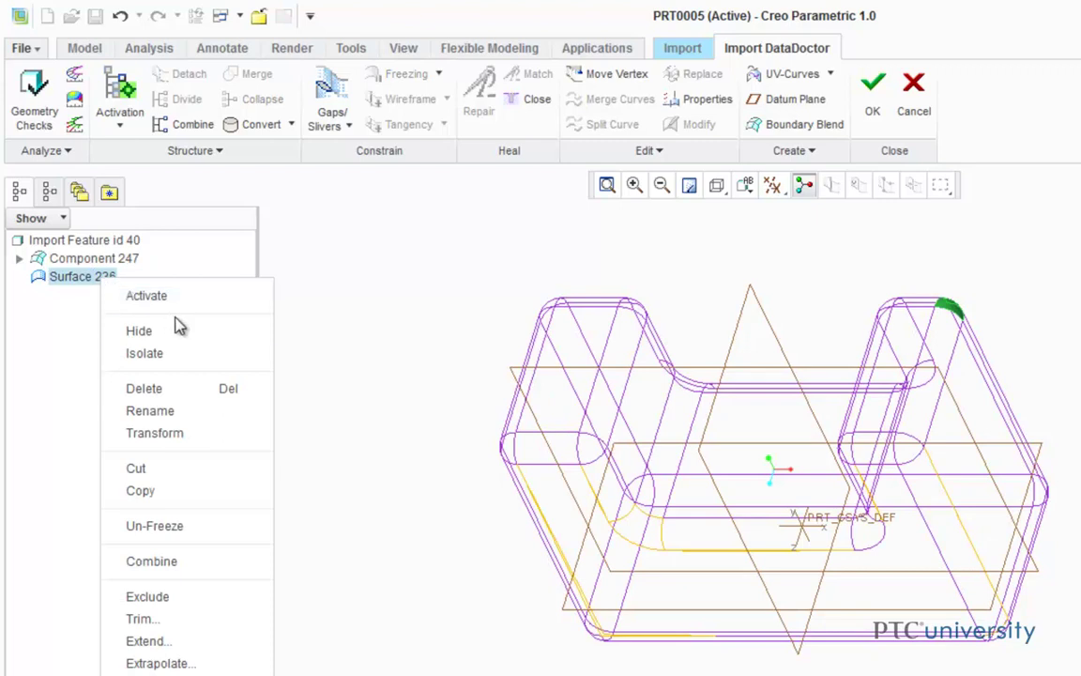
left_click(180, 331)
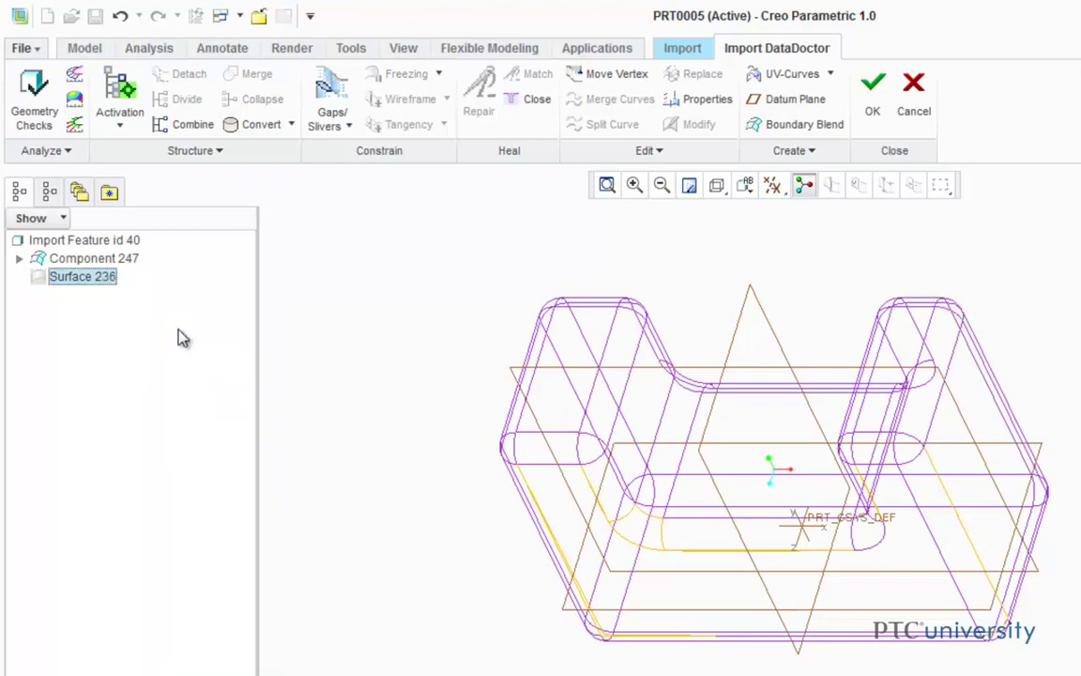
- Delete the hidden Surface 236, leaving only Component 247
left_click(121, 261)
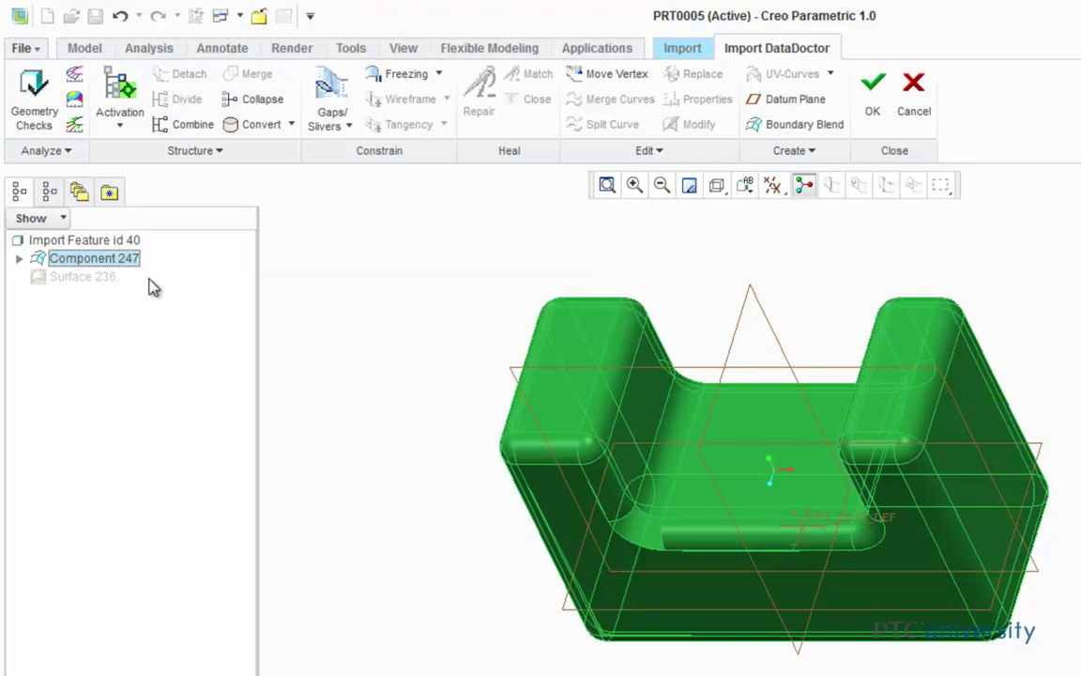
right_click(94, 282)
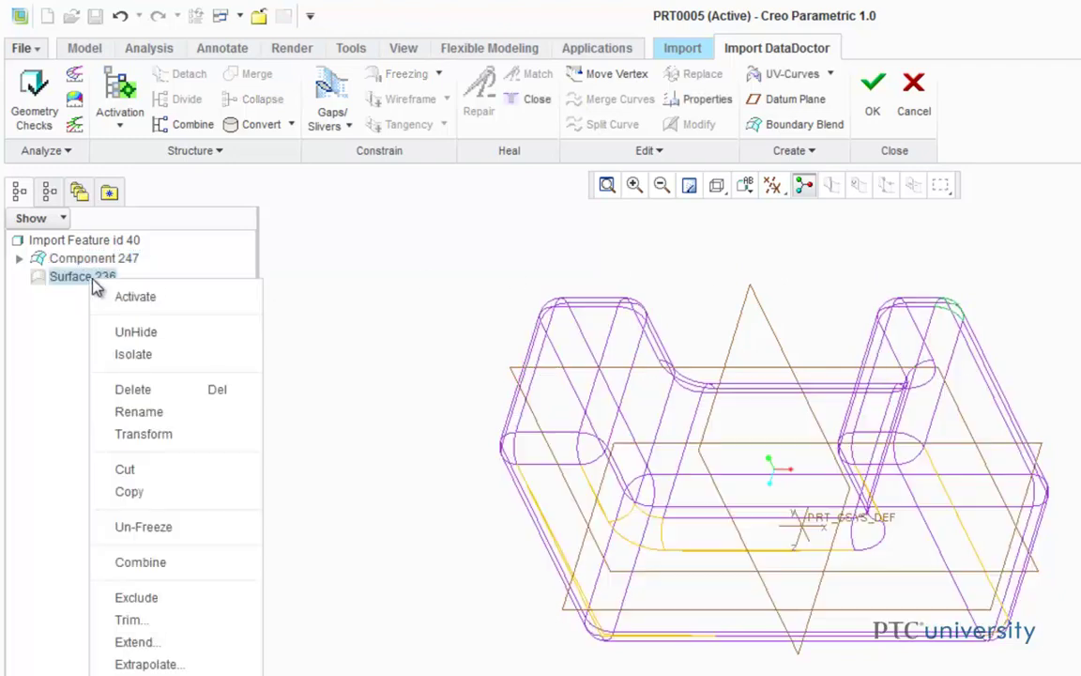
left_click(175, 393)
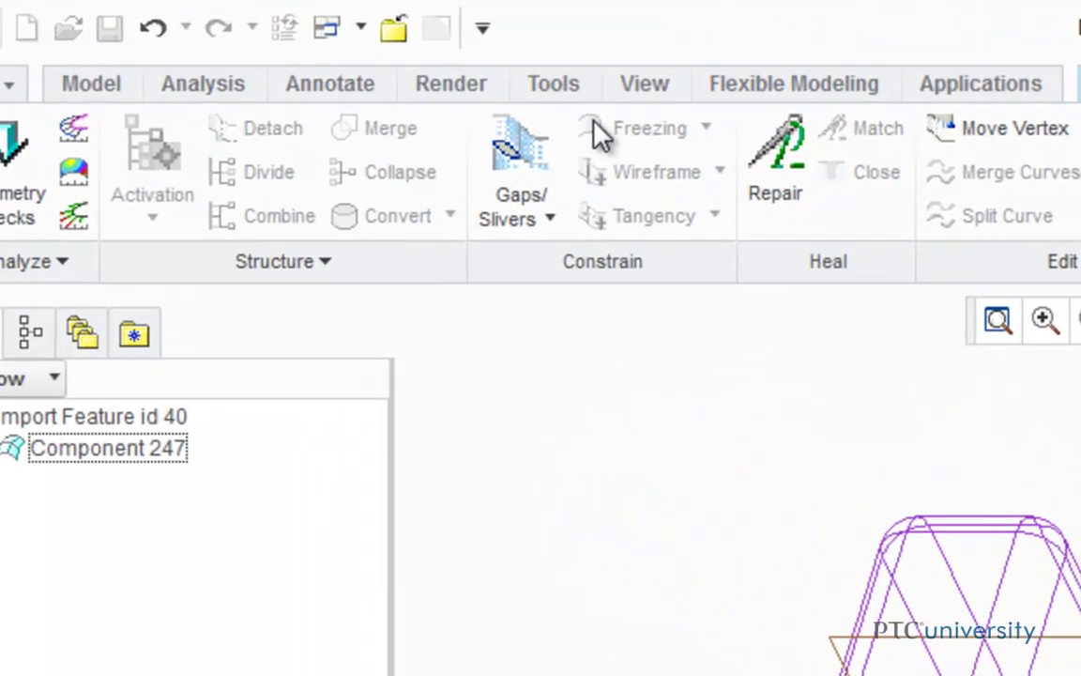
- Search the model for gaps smaller than 1 with Tools > Find
left_click(357, 50)
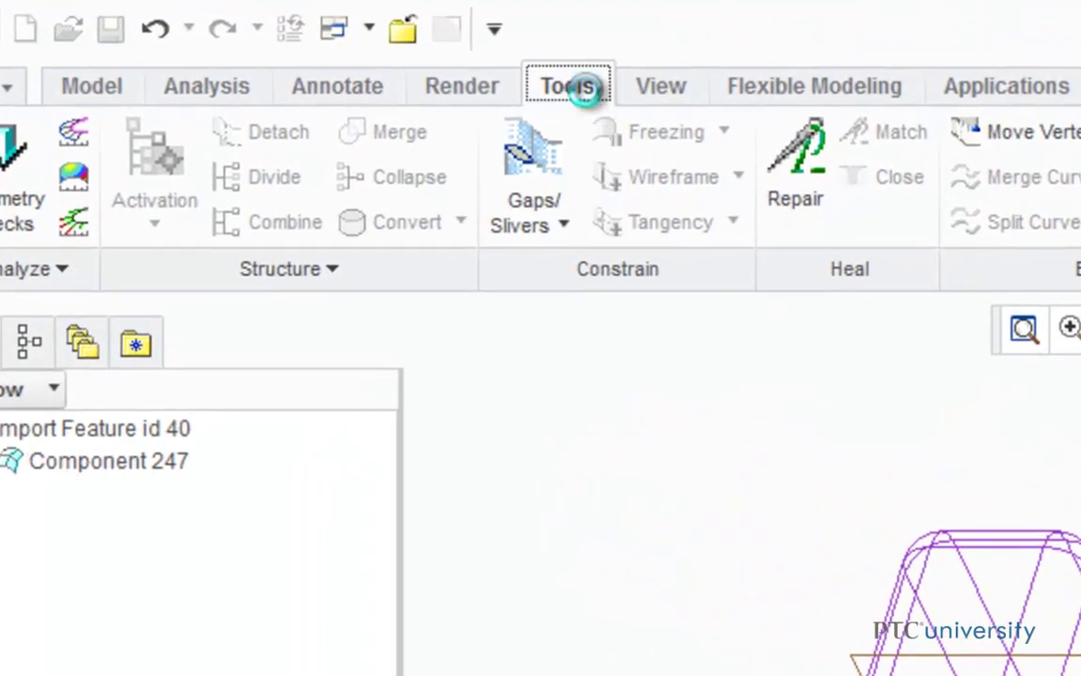
left_click(331, 199)
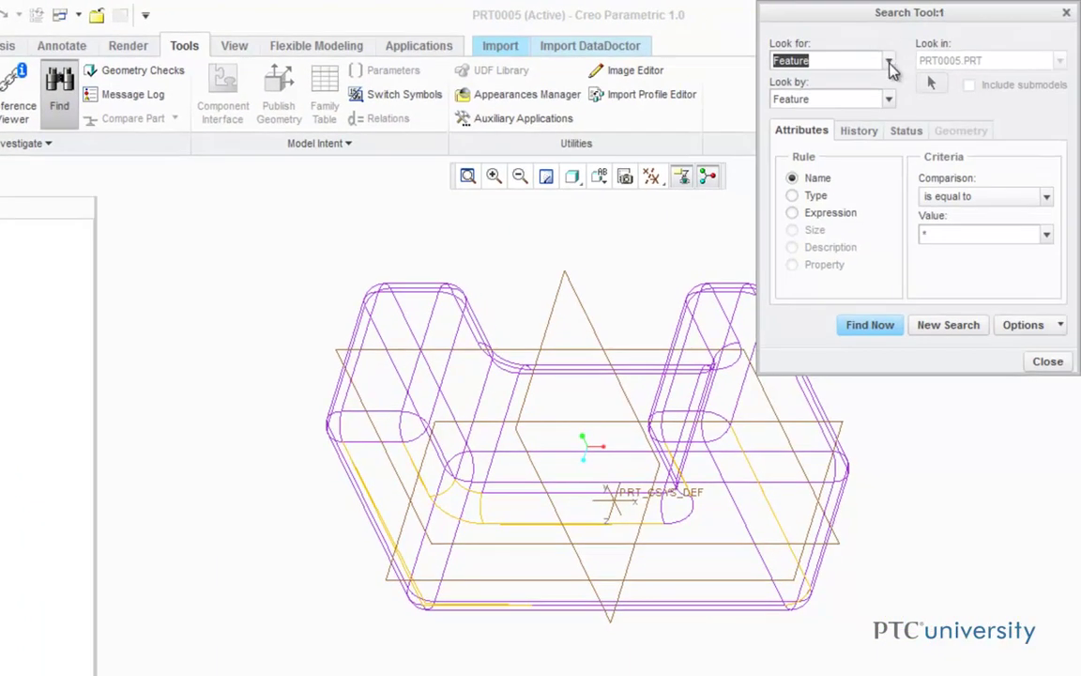
left_click(889, 61)
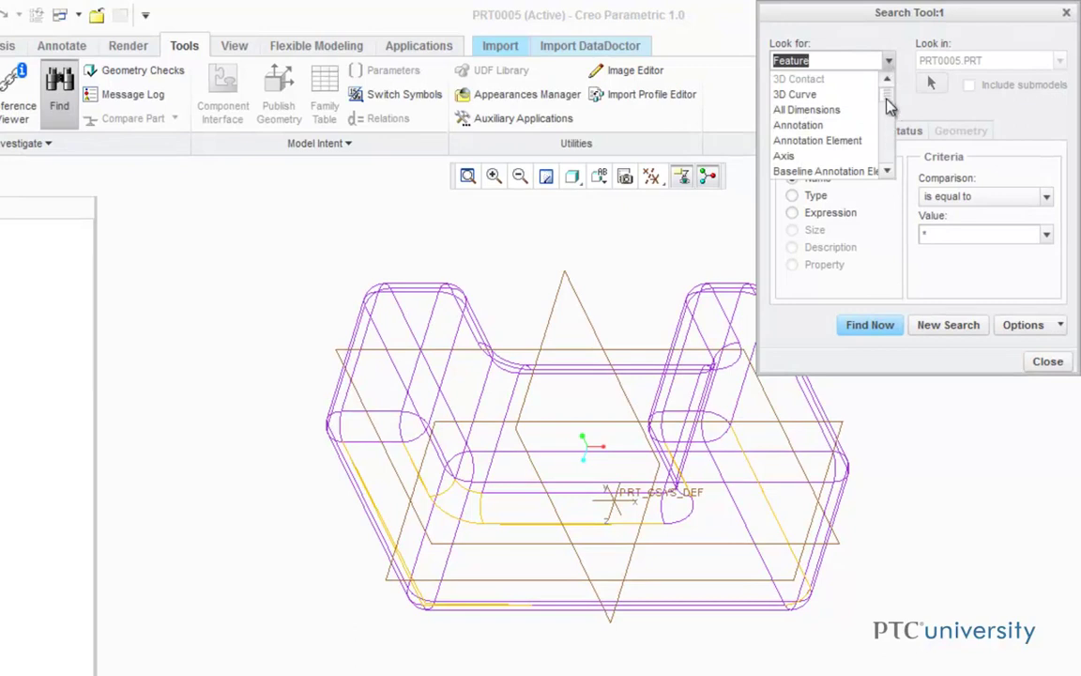
left_click_drag(886, 97, 887, 120)
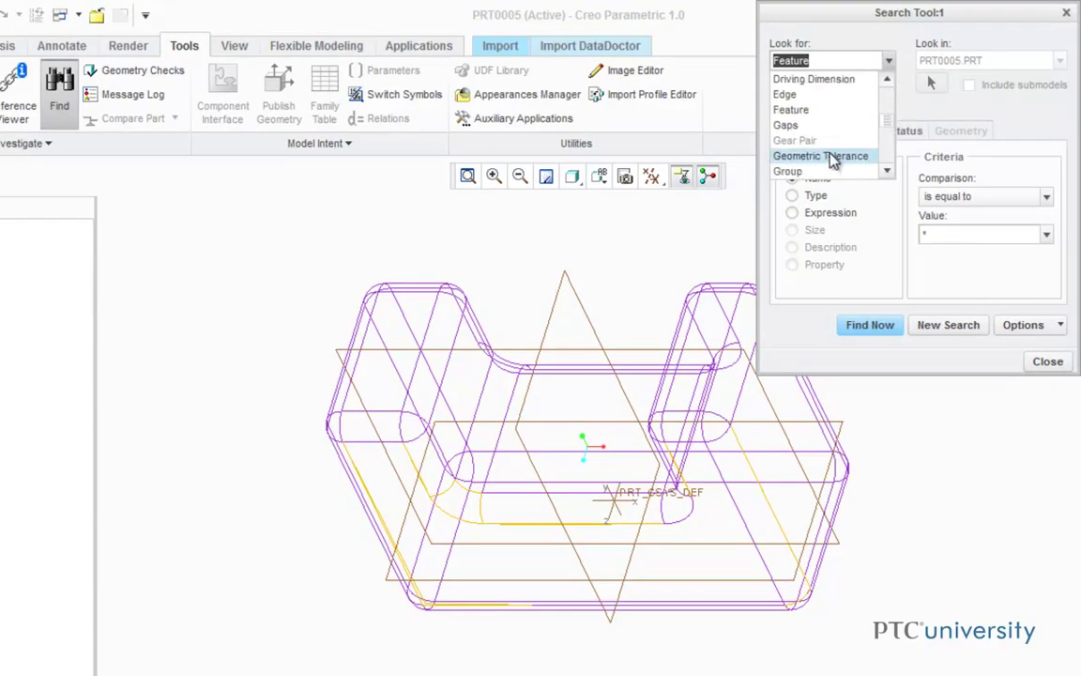
left_click(826, 127)
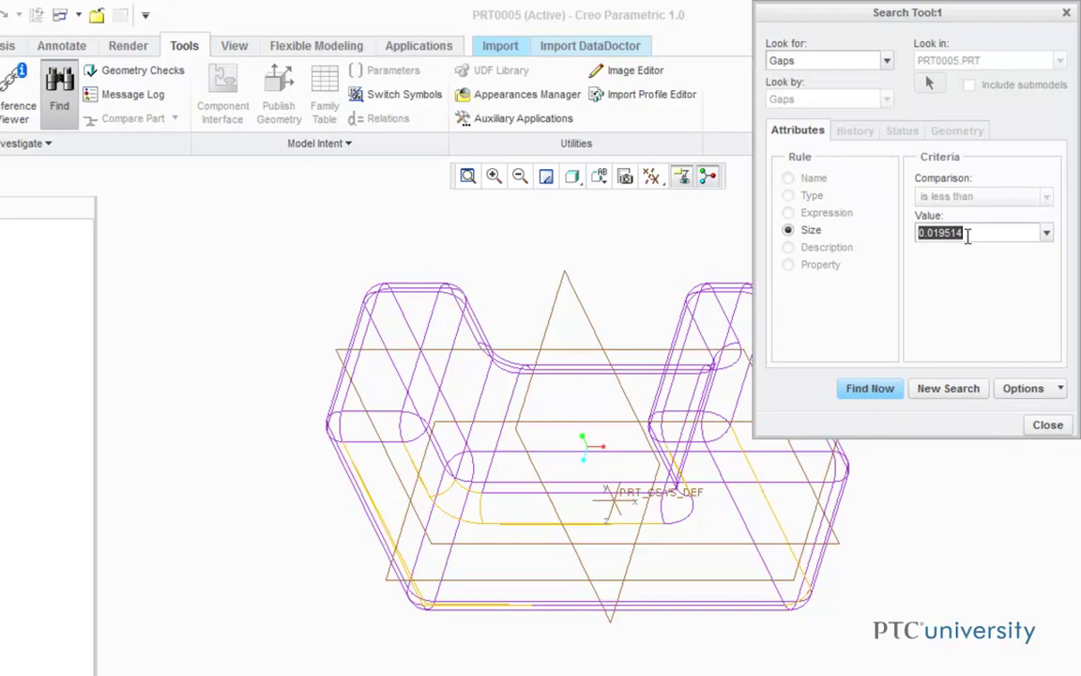
type("1")
left_click(870, 389)
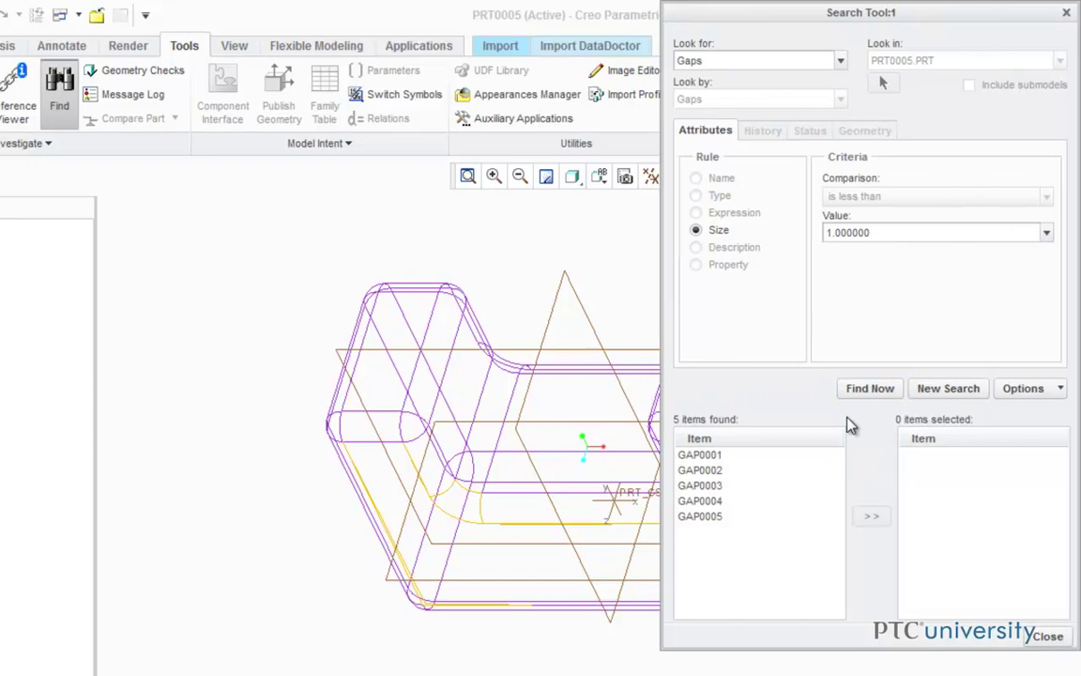
- Add GAP0001 through GAP0004 to the selection and close the search
left_click(719, 456)
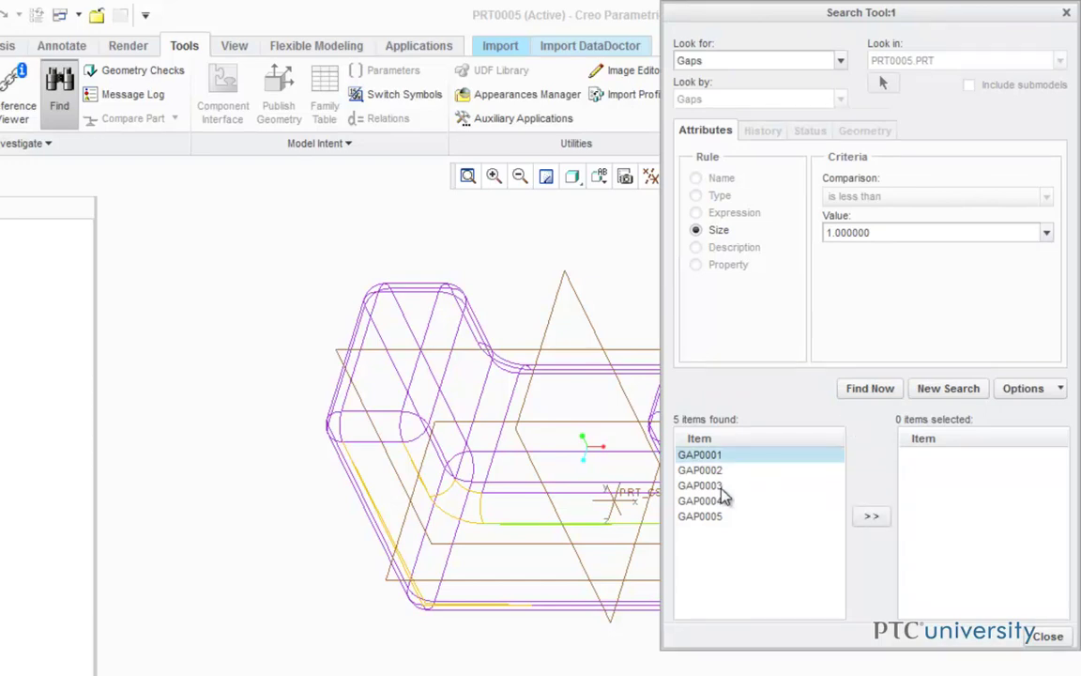
left_click(715, 502, "shift")
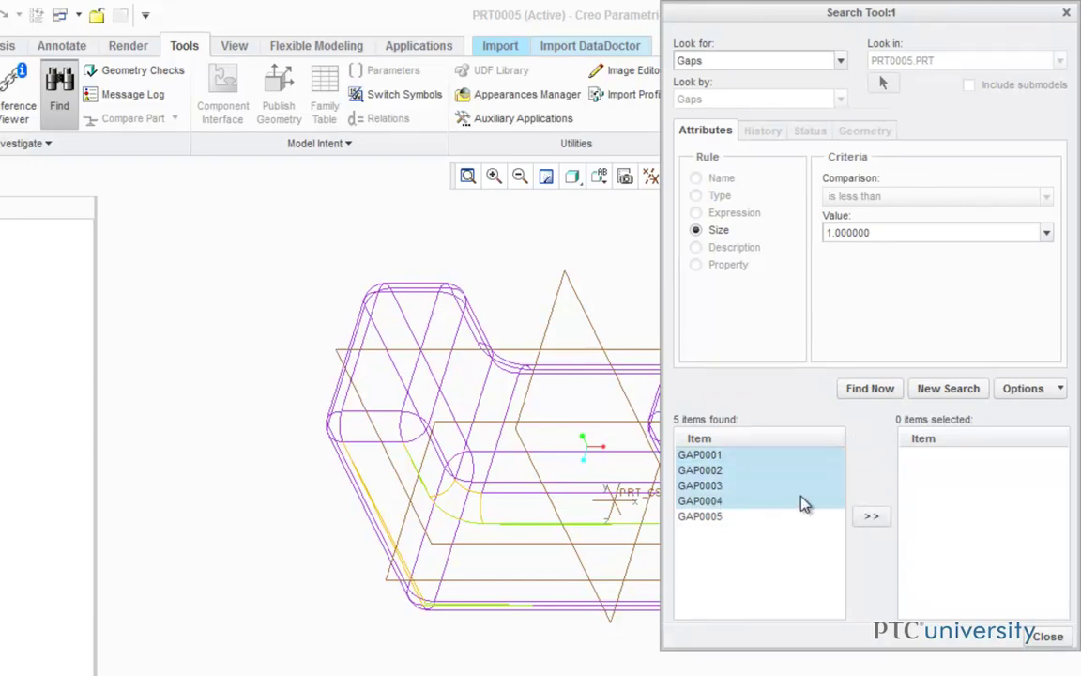
left_click(869, 517)
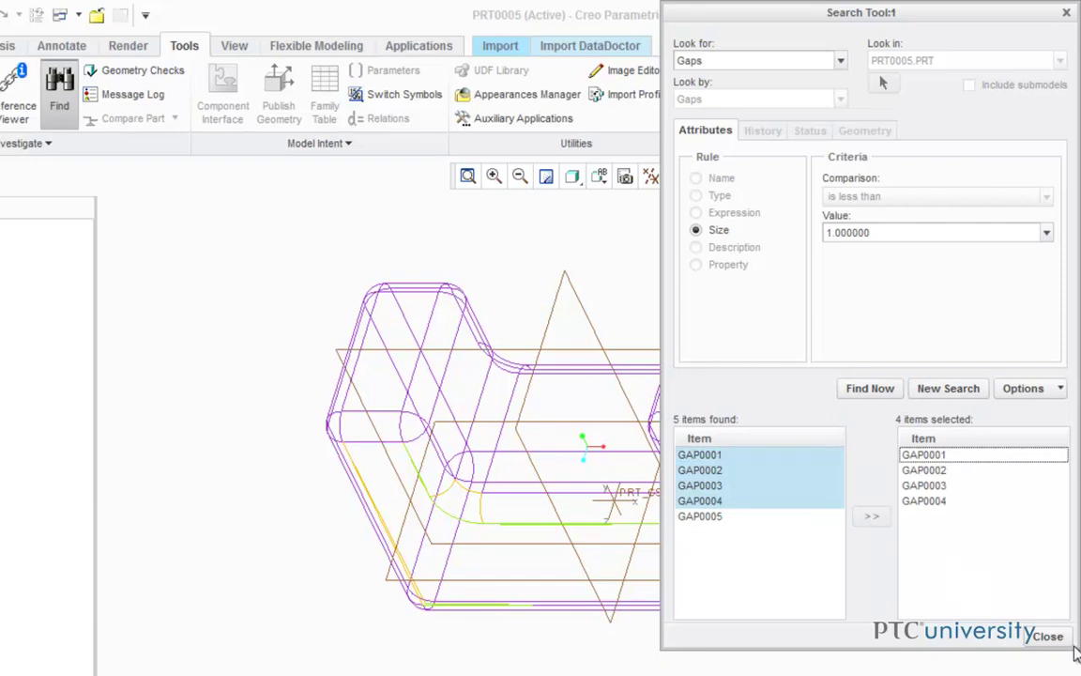
left_click(1048, 637)
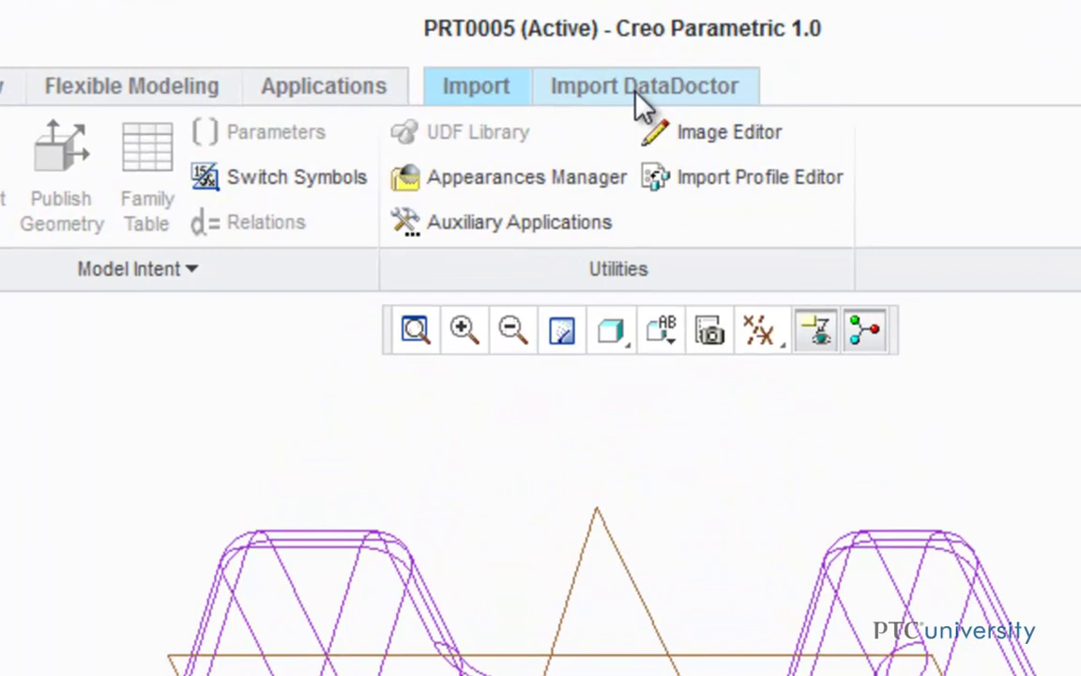
- Return to Import DataDoctor and display the imported geometry as a wireframe with vertices
left_click(644, 104)
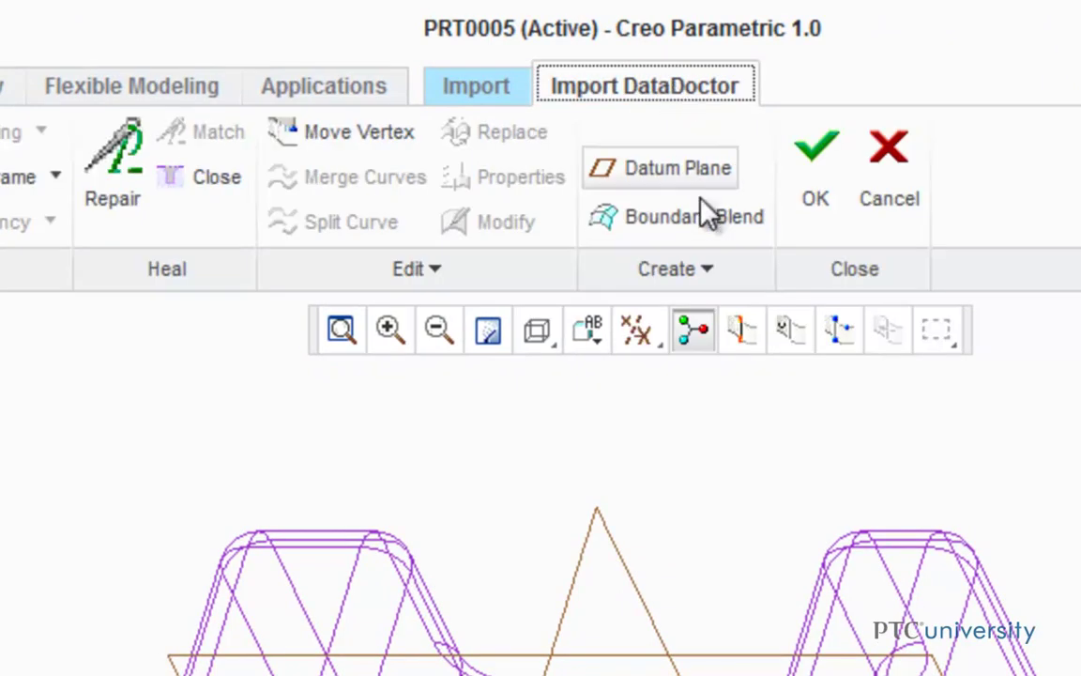
left_click(744, 336)
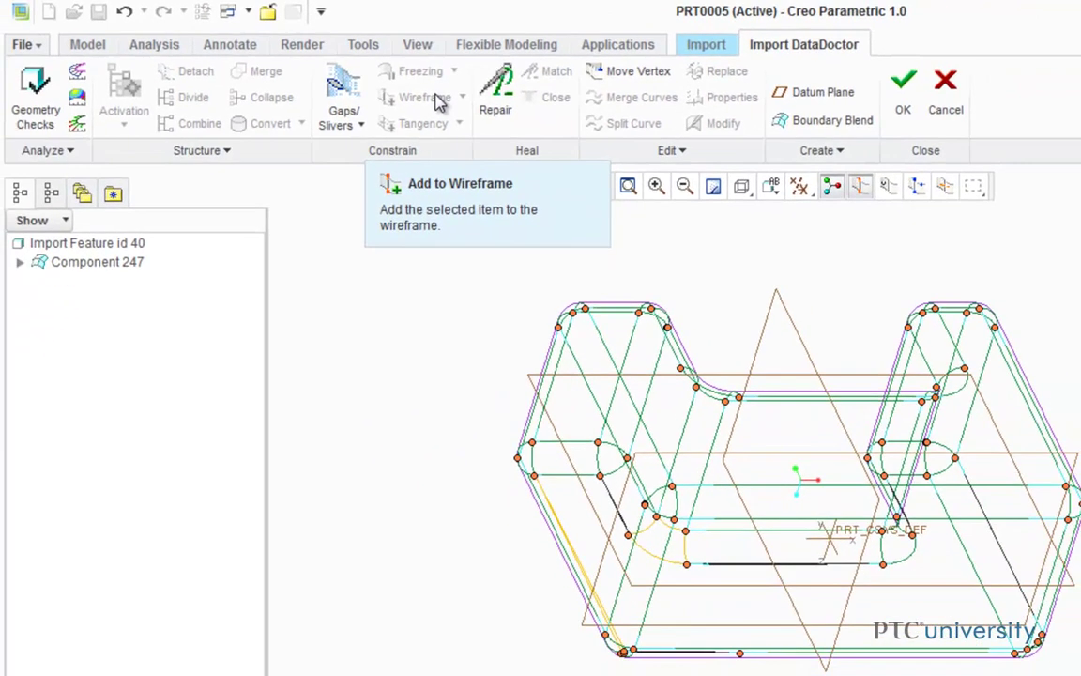
- Repair the wireframe with Repair Tangency enabled
left_click(496, 106)
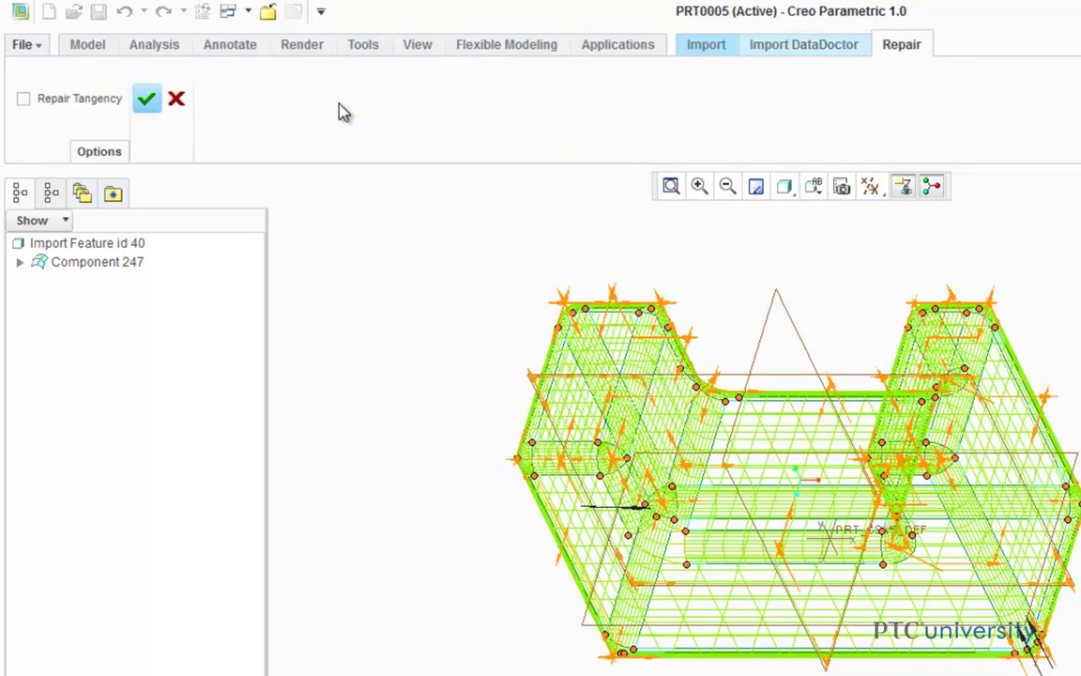
left_click(23, 98)
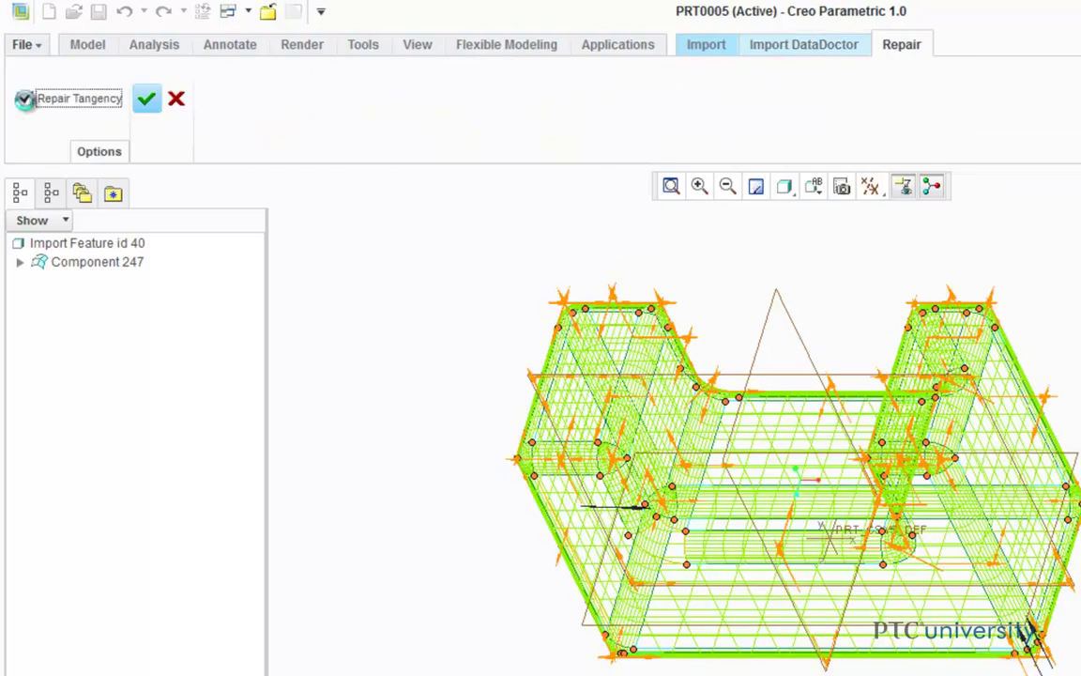
left_click(148, 100)
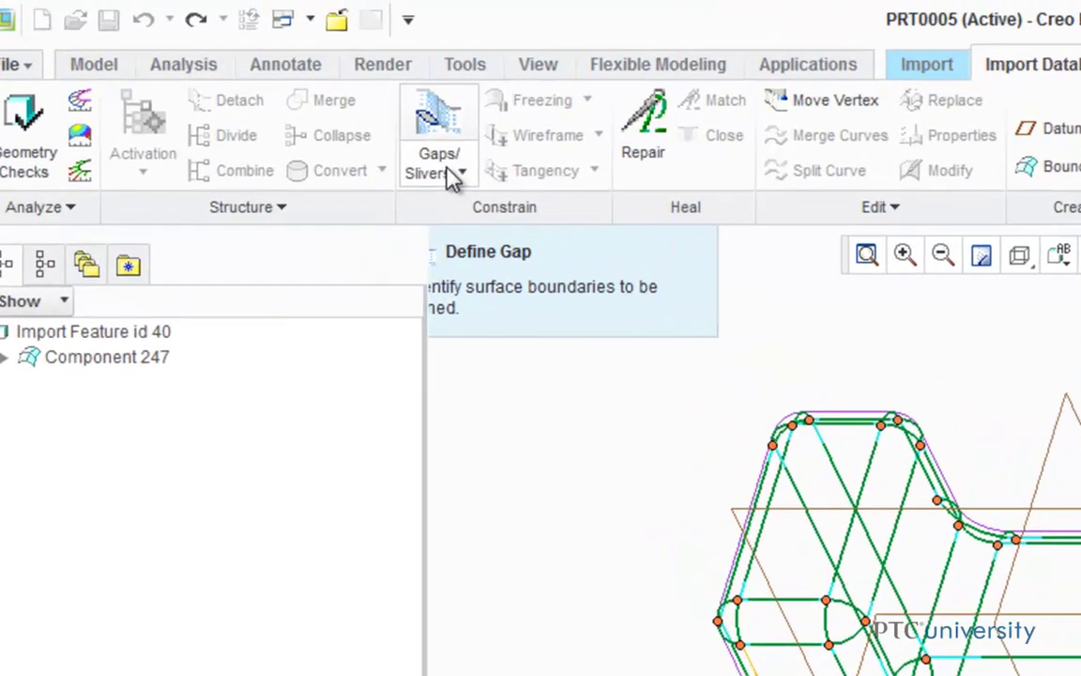
- Define a gap between one-sided edge 94 (Side 1) and edge 178 (Side 2)
left_click(454, 176)
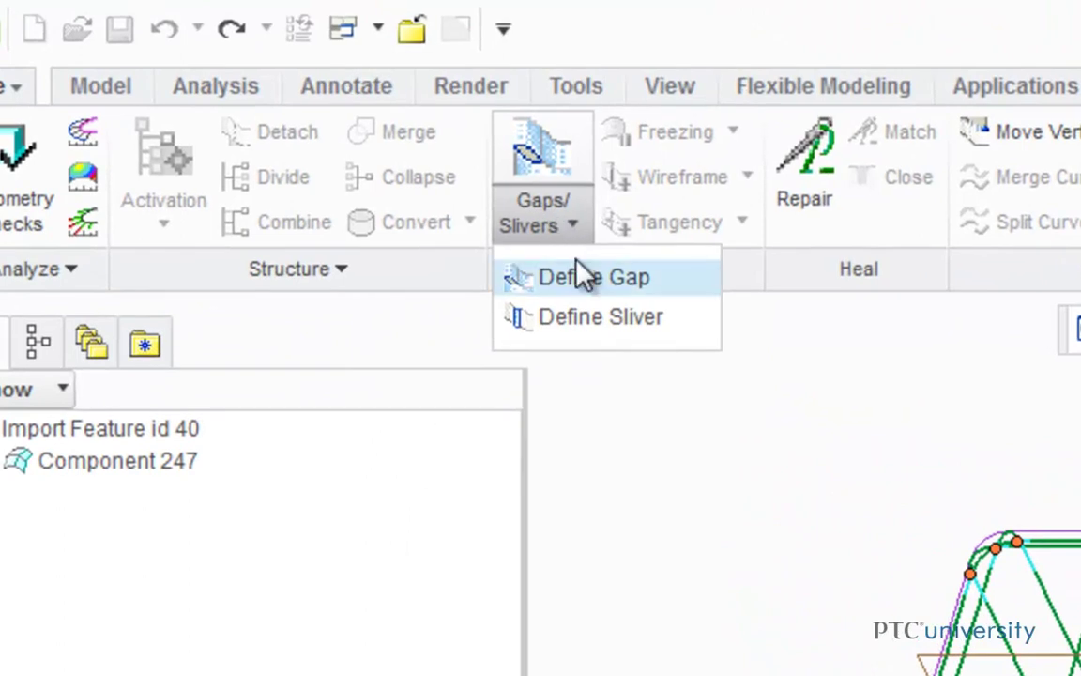
left_click(577, 263)
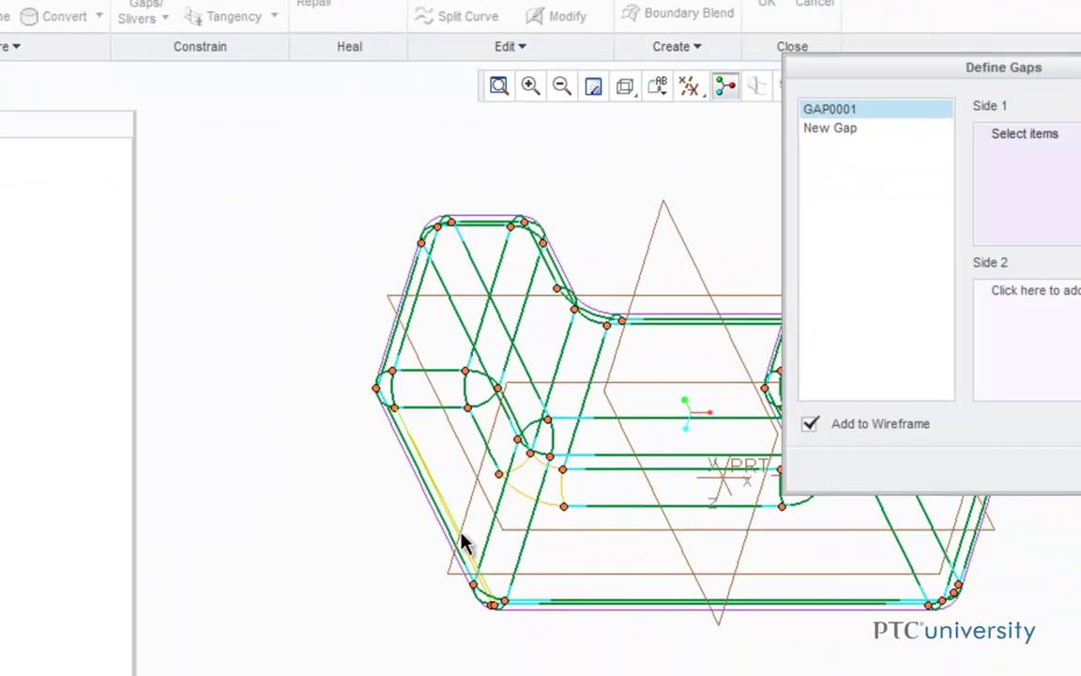
scroll(461, 542, "up", 5)
left_click(469, 571)
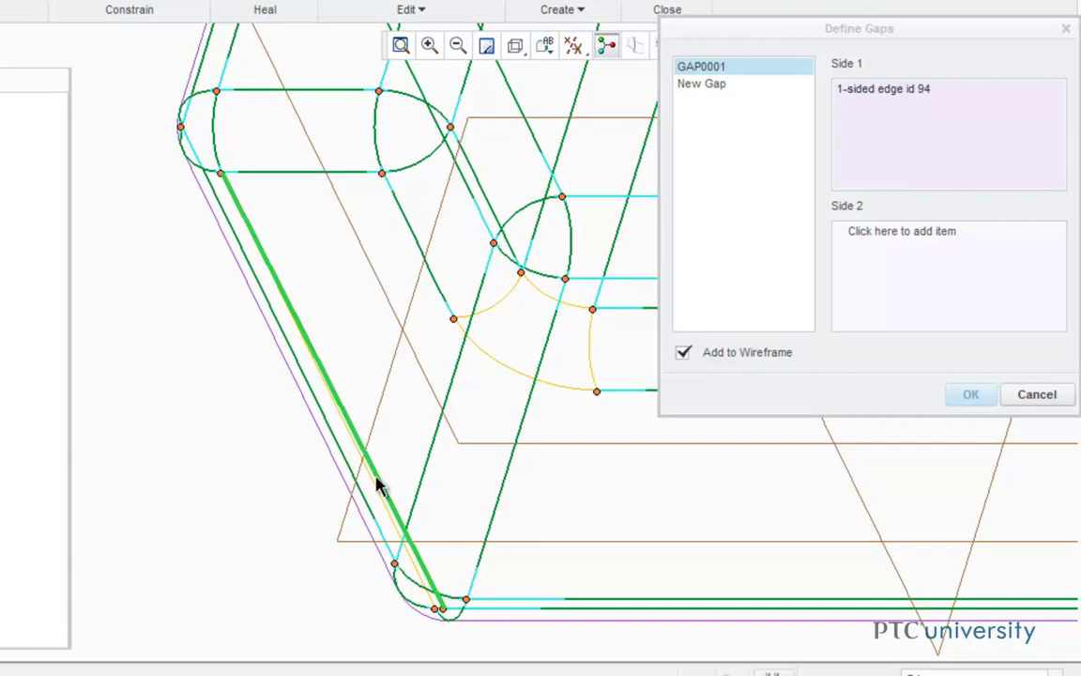
left_click(872, 252)
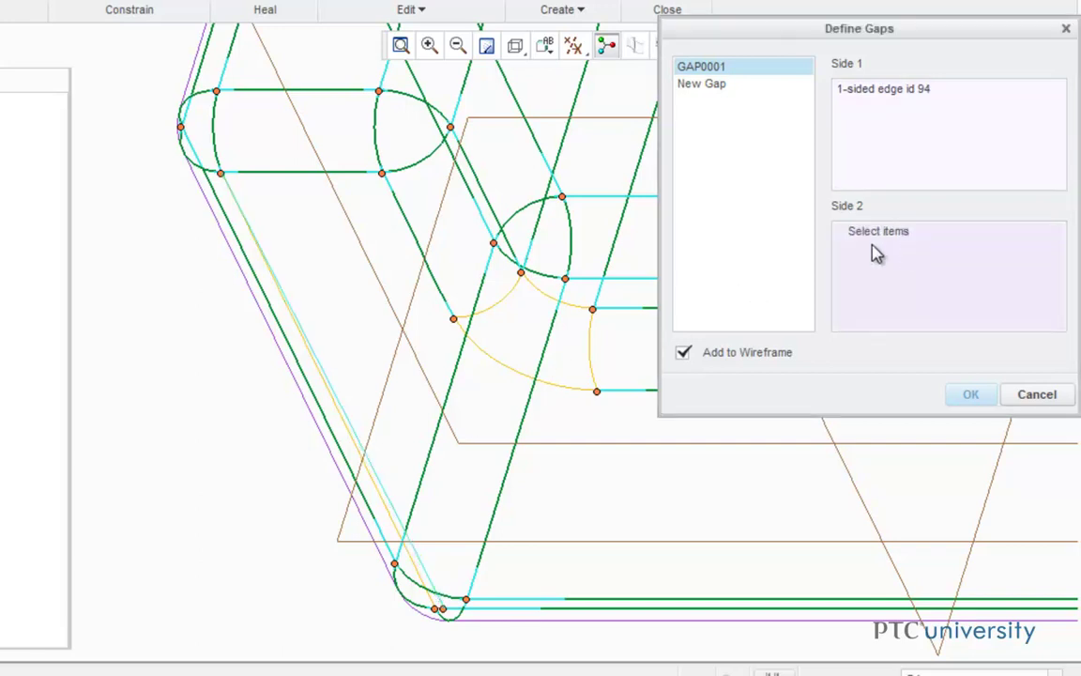
left_click(356, 454)
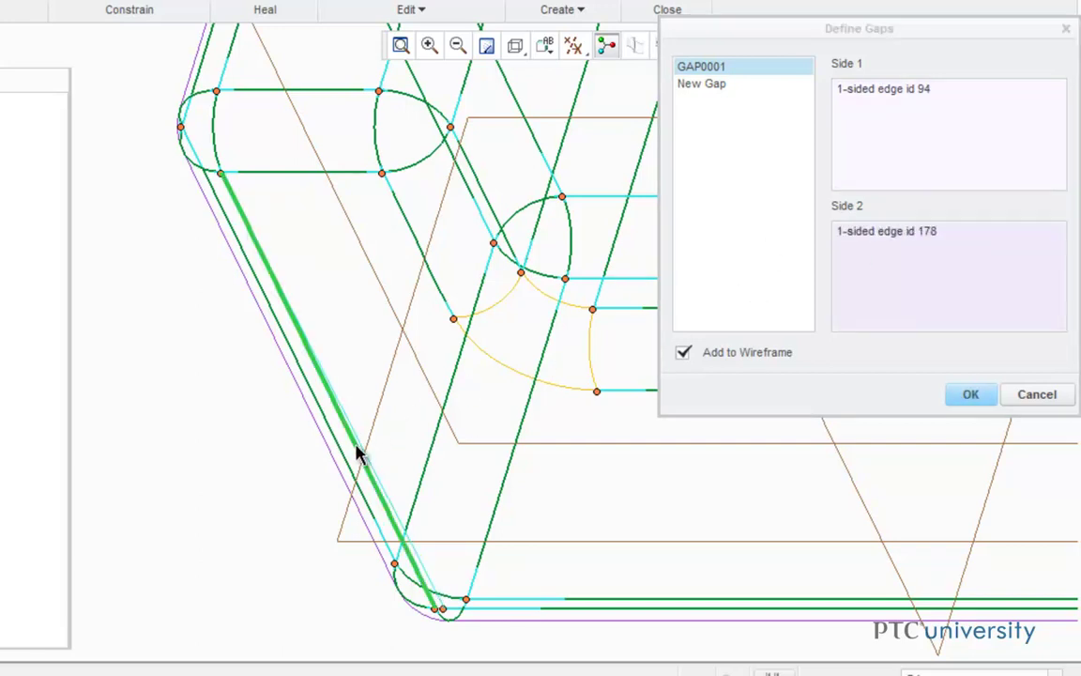
left_click(973, 398)
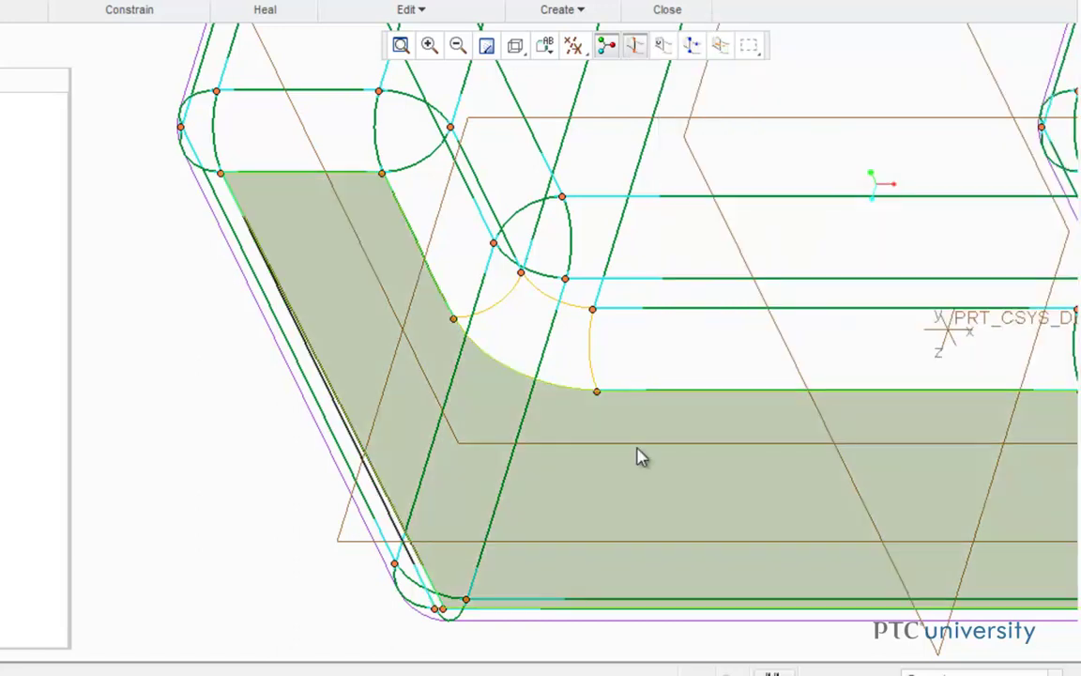
- Heal the defined gap along the slanted edge closed with Heal > Close
left_click(359, 454)
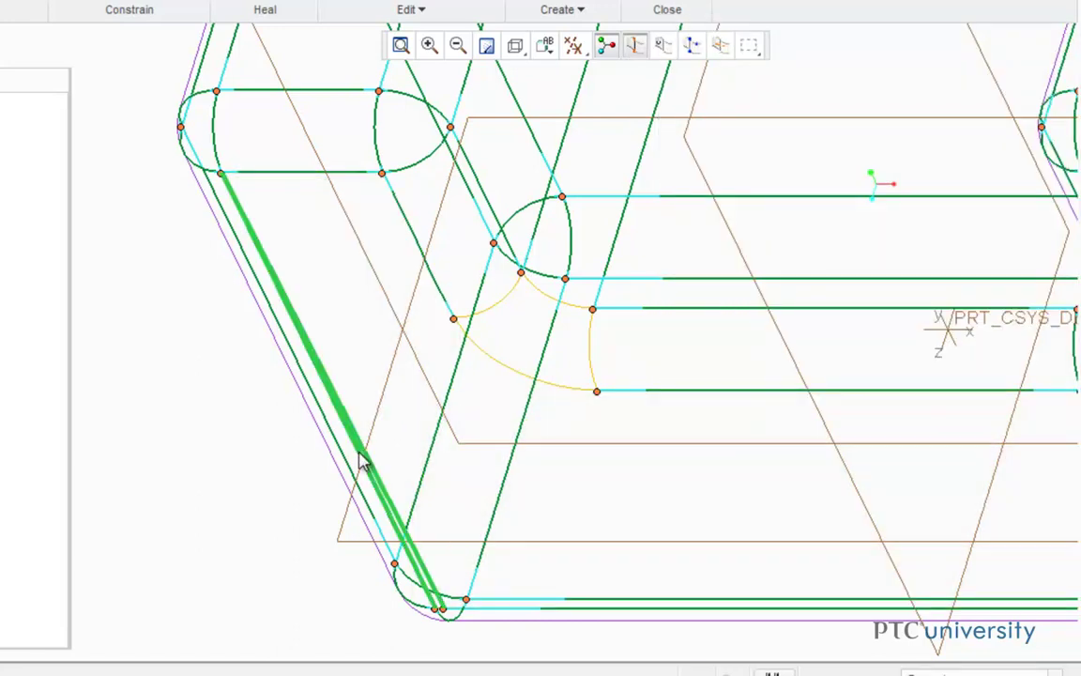
middle_click_drag(362, 455, 281, 482, "shift")
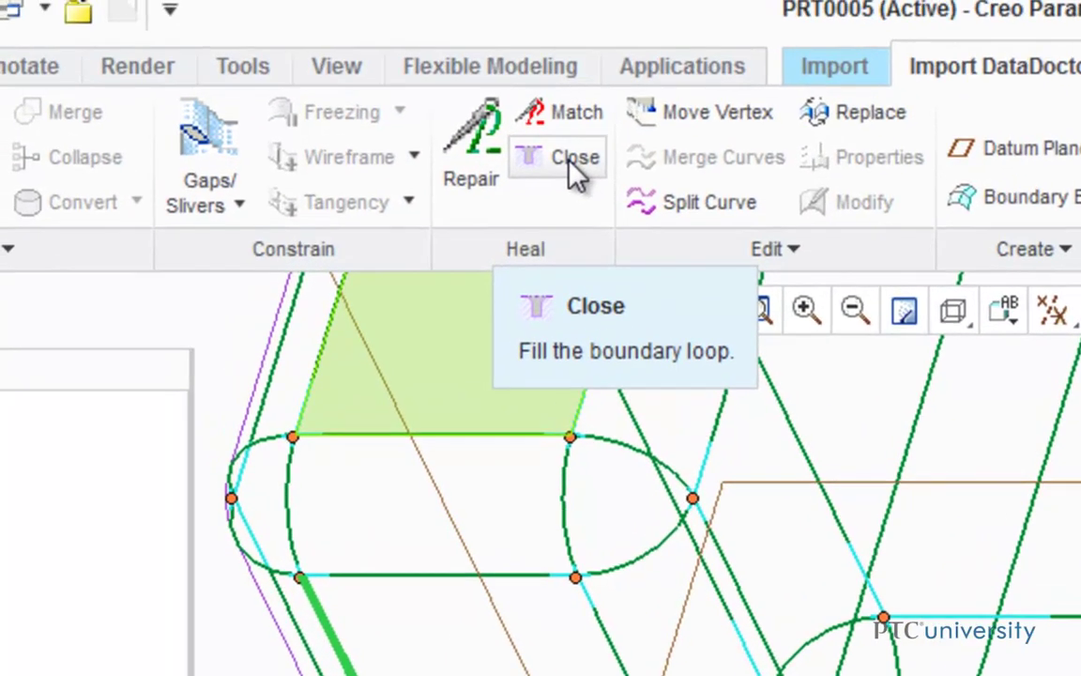
left_click(290, 1)
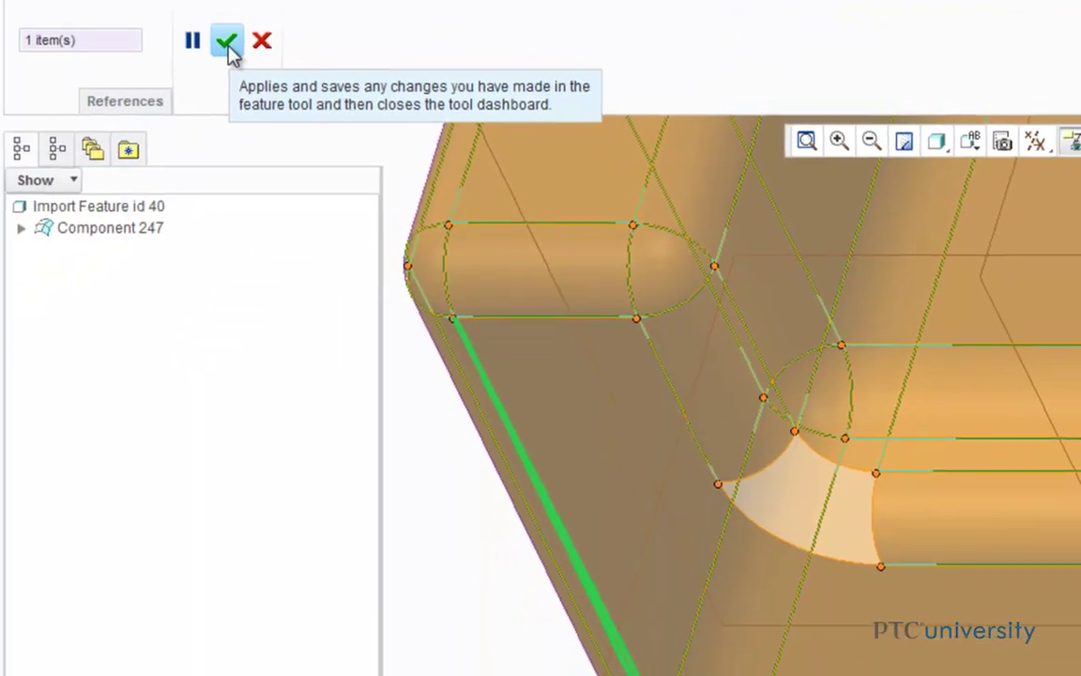
left_click(148, 84)
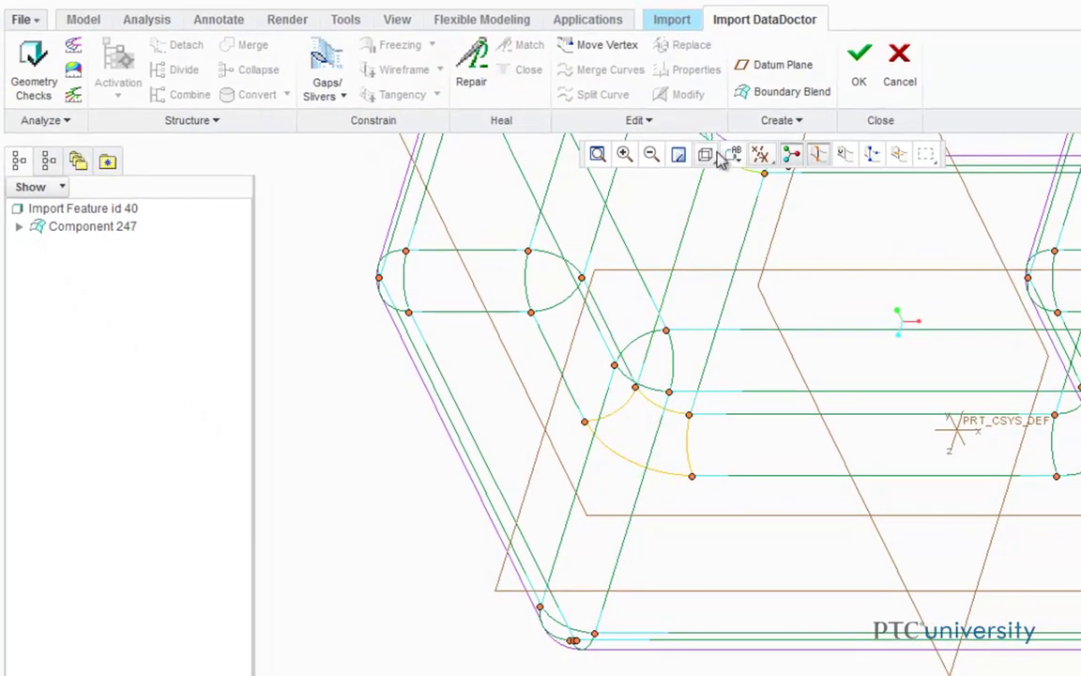
- Show the part as Shading With Edges and orbit to reveal the missing corner patch
left_click(705, 155)
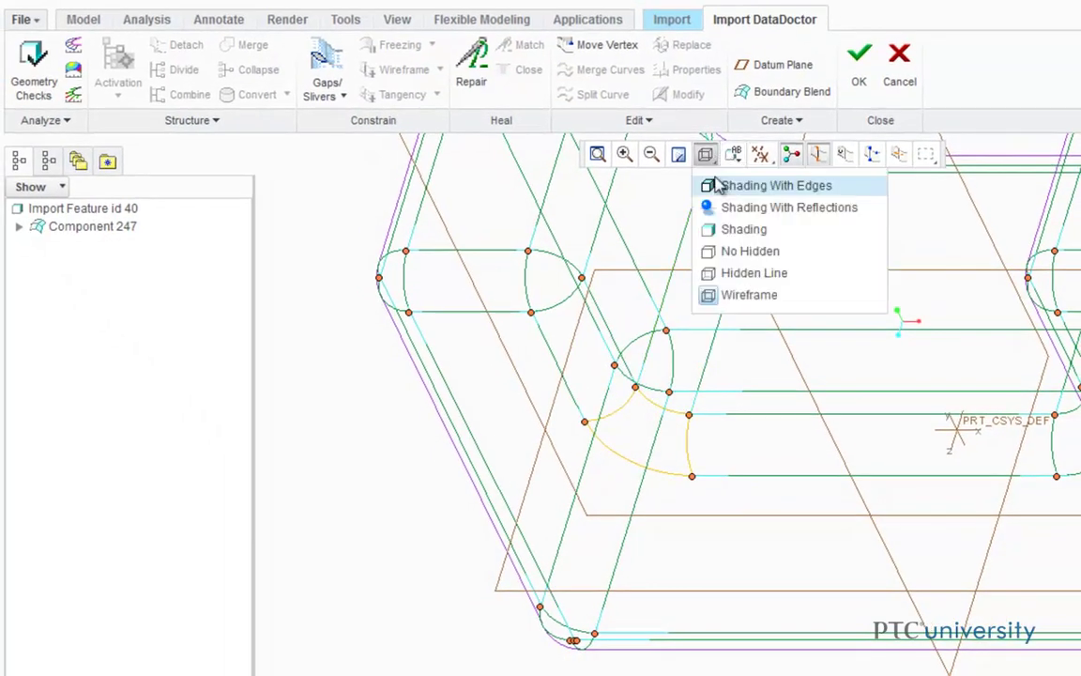
left_click(727, 183)
scroll(645, 471, "up", 3)
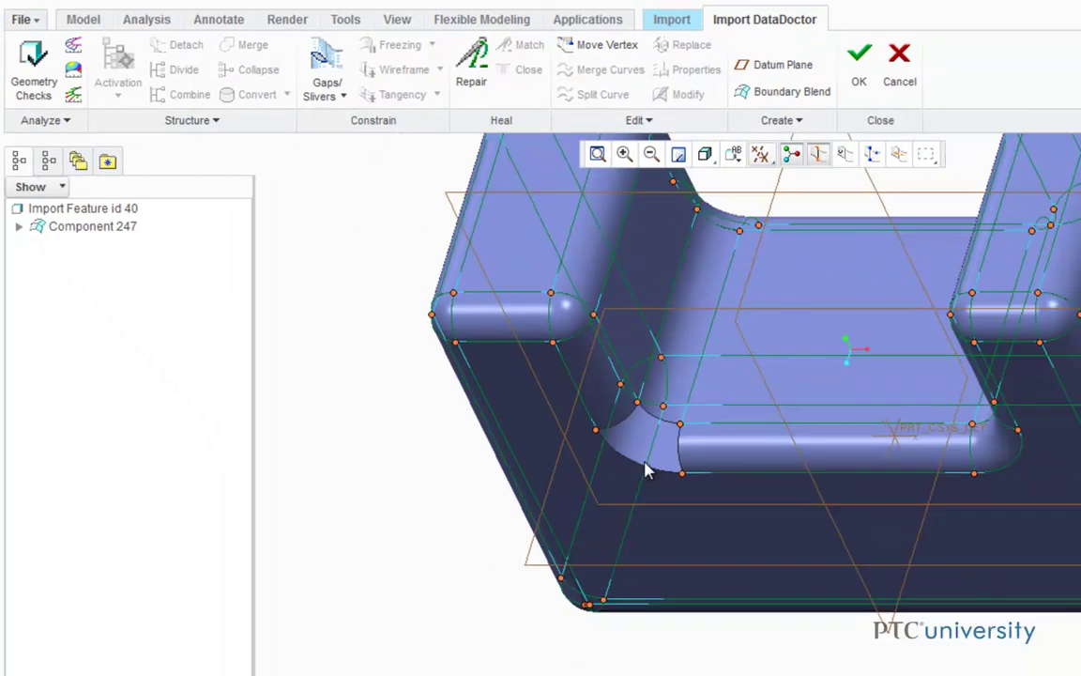
middle_click_drag(647, 470, 690, 432)
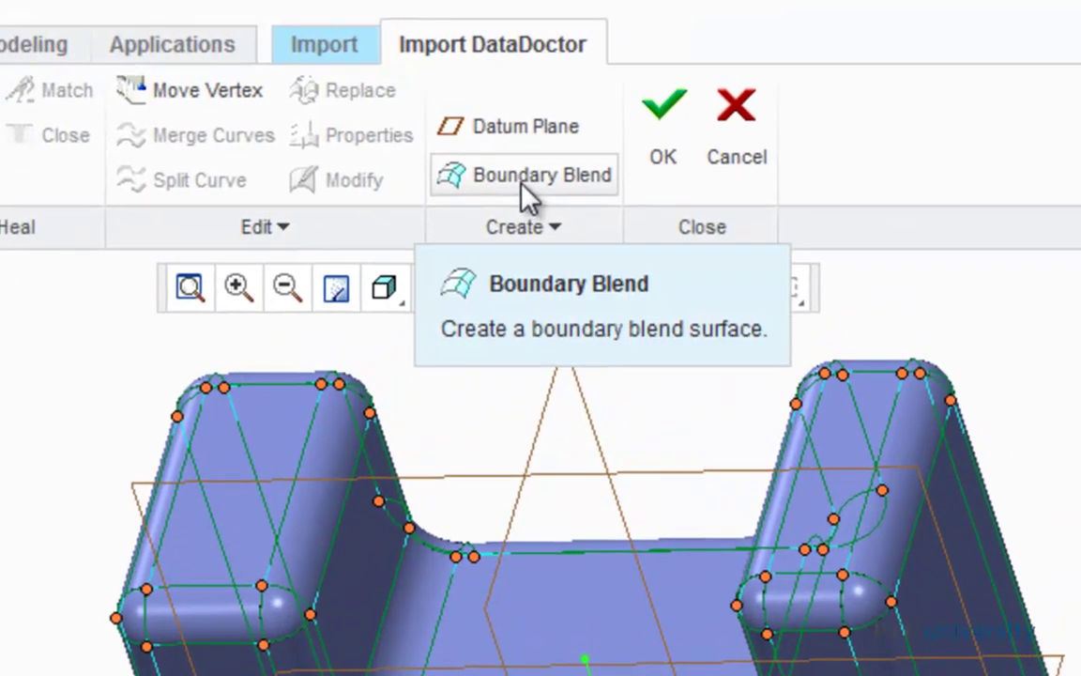
- Fill the open corner with a boundary blend through two edges in each direction
left_click(782, 94)
left_click(521, 185)
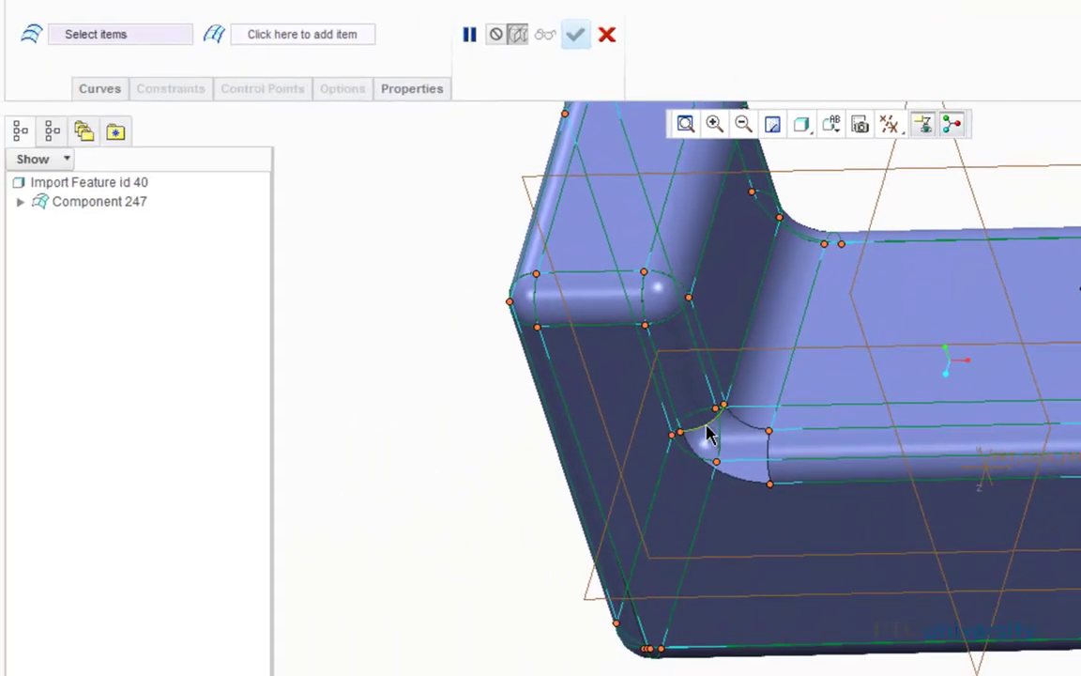
left_click(704, 424)
left_click(768, 467, "ctrl")
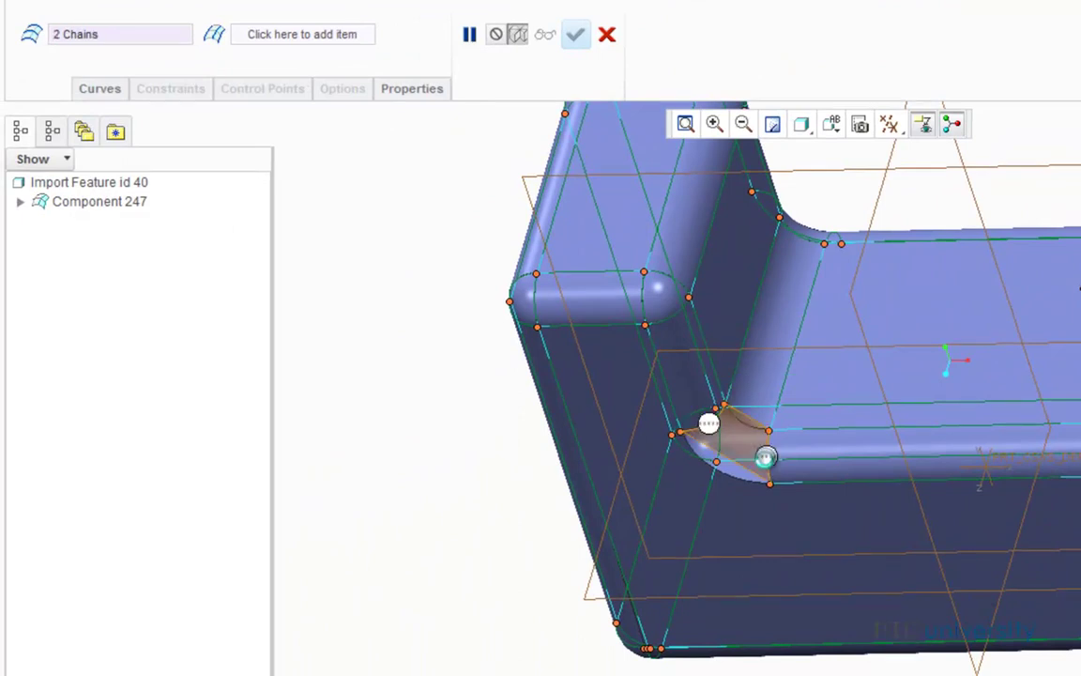
left_click(330, 38)
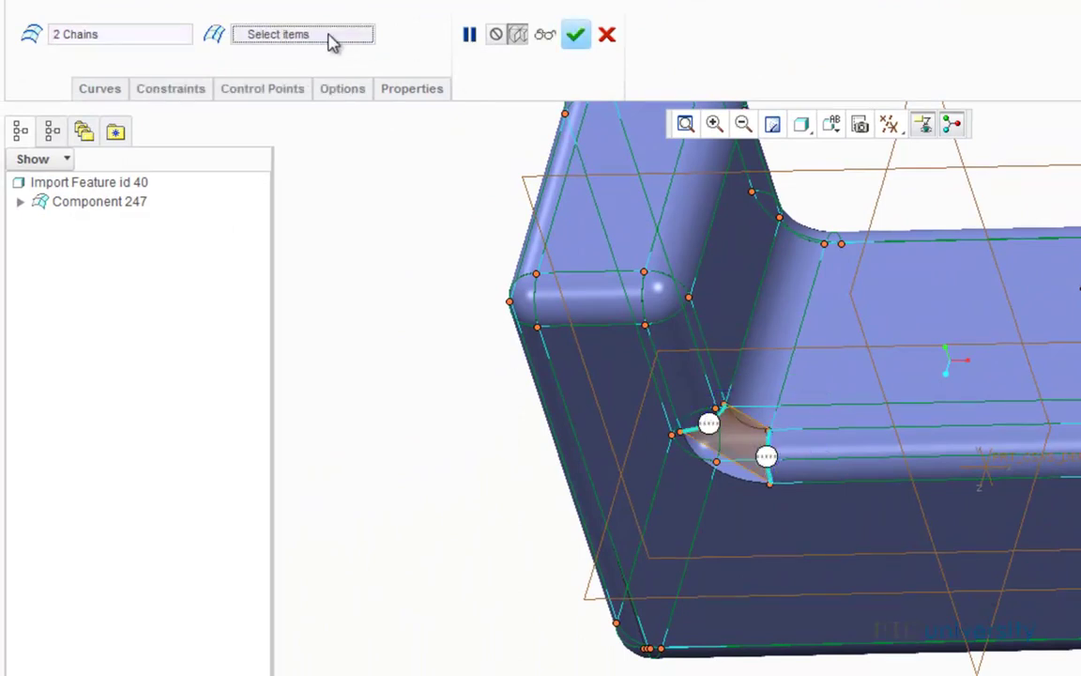
left_click(680, 398)
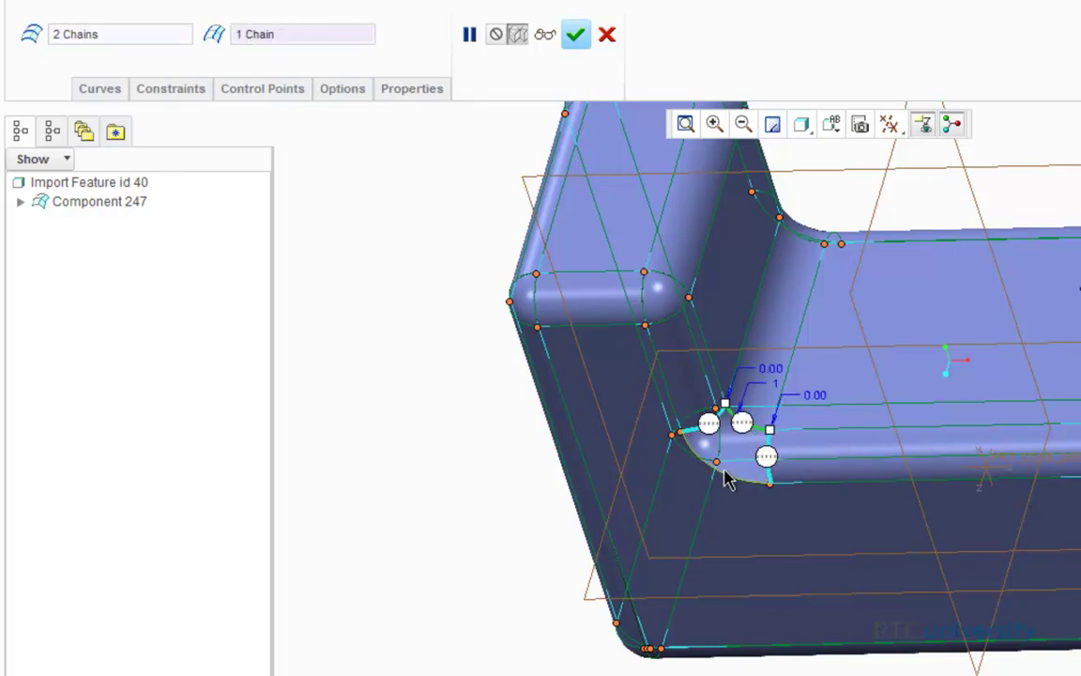
left_click(727, 478, "ctrl")
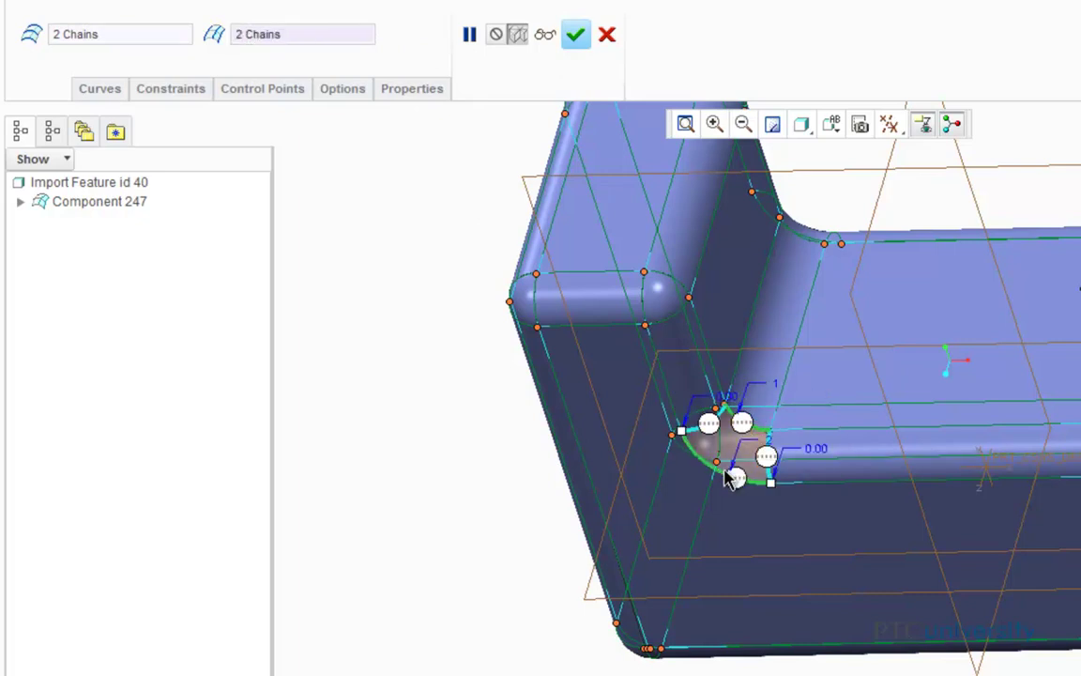
left_click(545, 38)
mouse_move(480, 398)
middle_mouse_down()
mouse_move(420, 417)
mouse_move(434, 420)
mouse_move(478, 381)
middle_mouse_up()
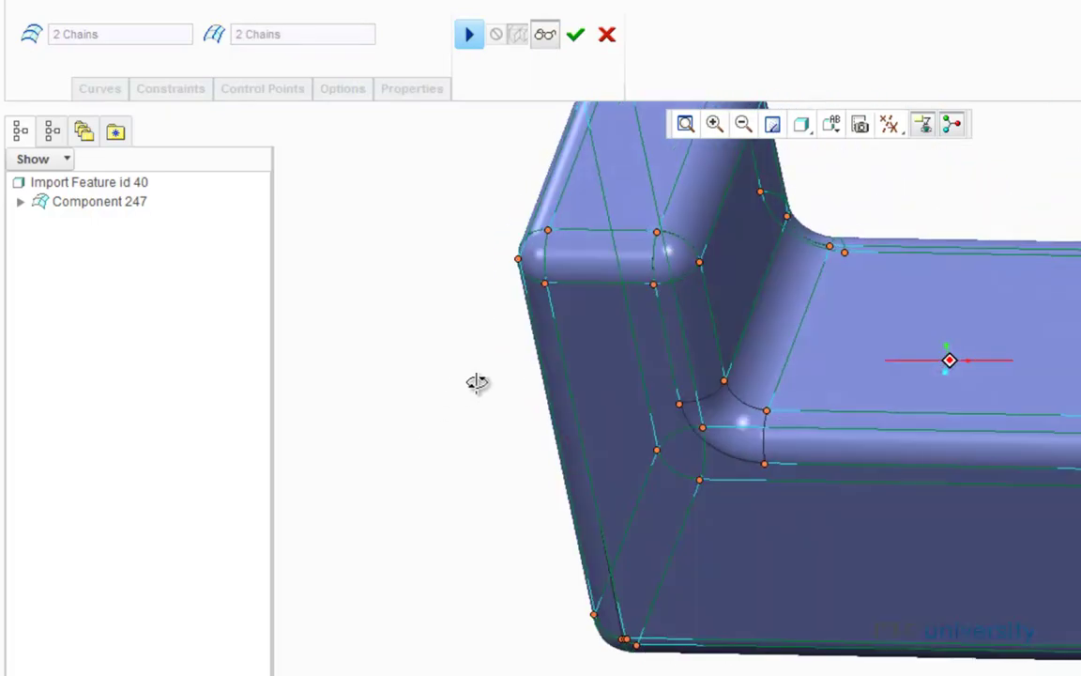
left_click(576, 38)
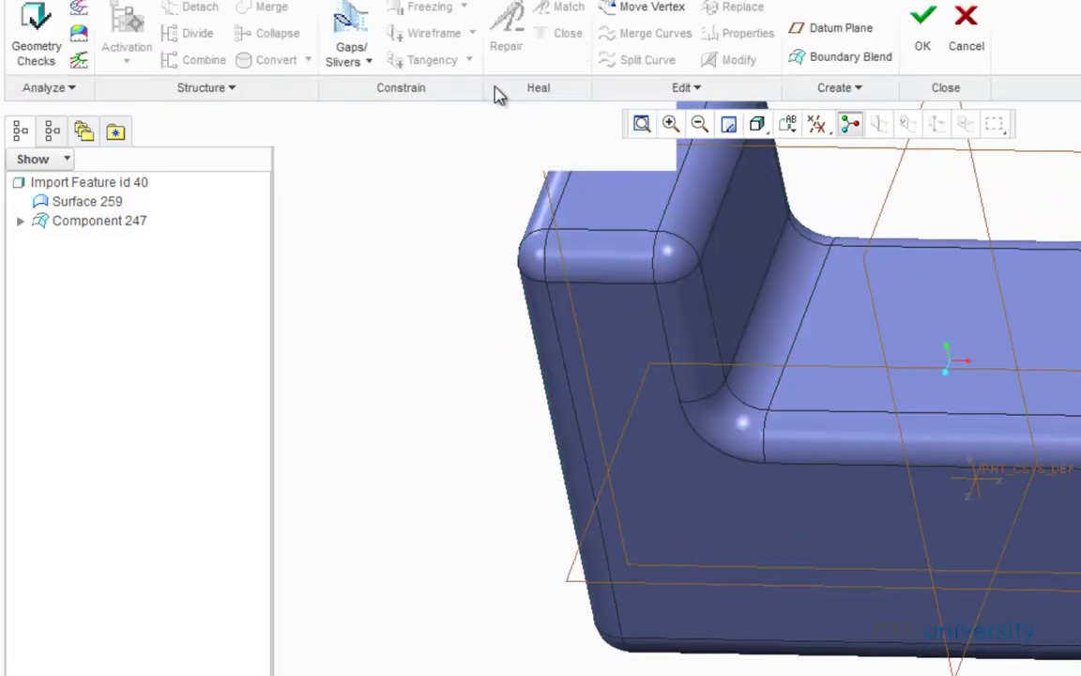
- Combine Surface 259 and Component 247 into a single Combine 268 body
left_click(98, 204)
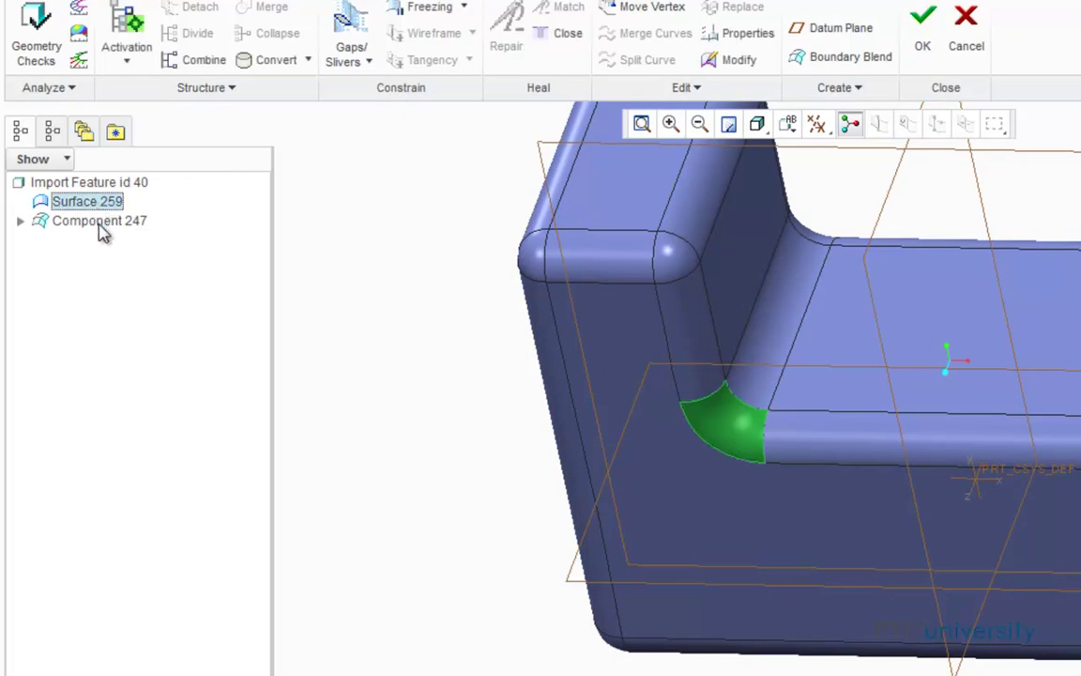
left_click(117, 223)
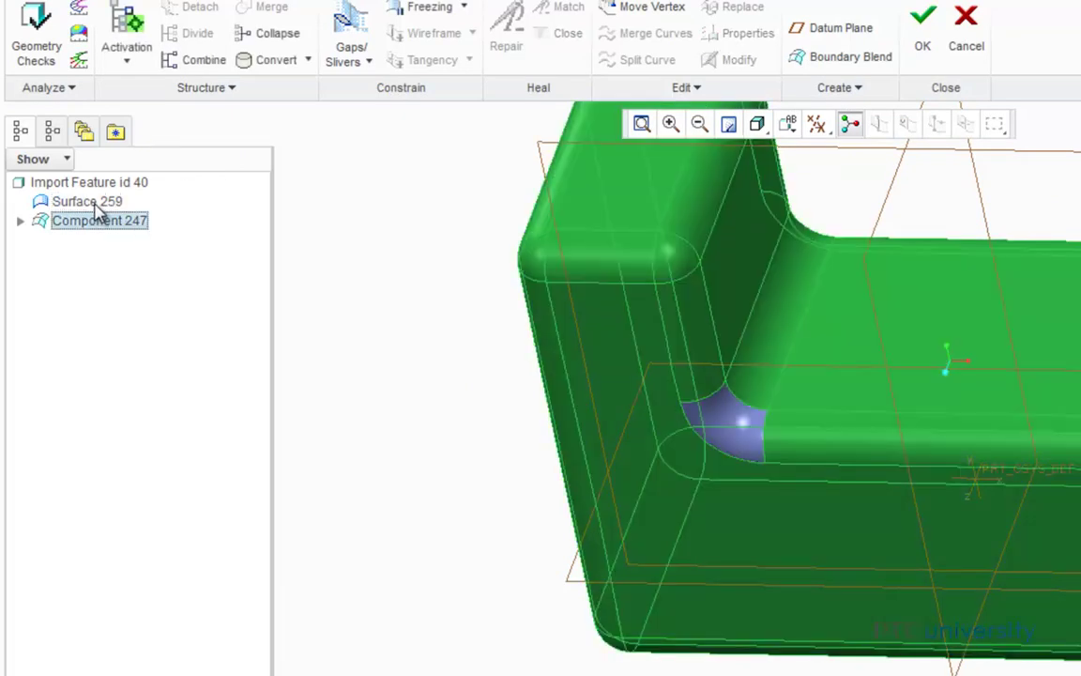
left_click(95, 201, "ctrl")
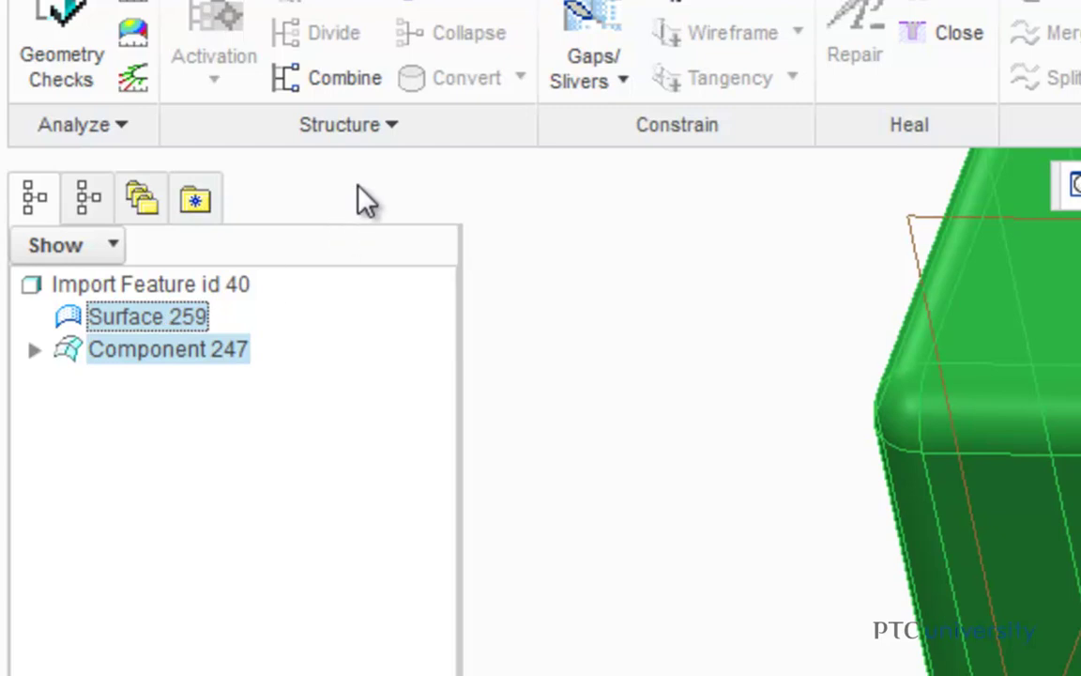
left_click(302, 75)
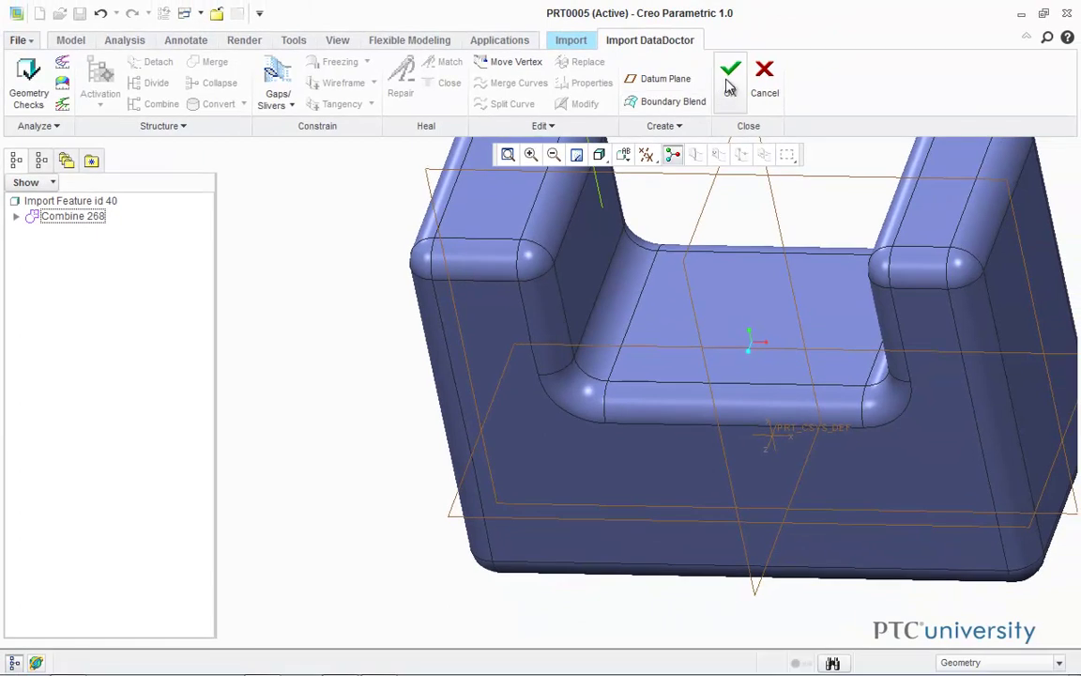
- Accept the DataDoctor repairs and finish the import as solid Import Feature id 676
left_click(730, 86)
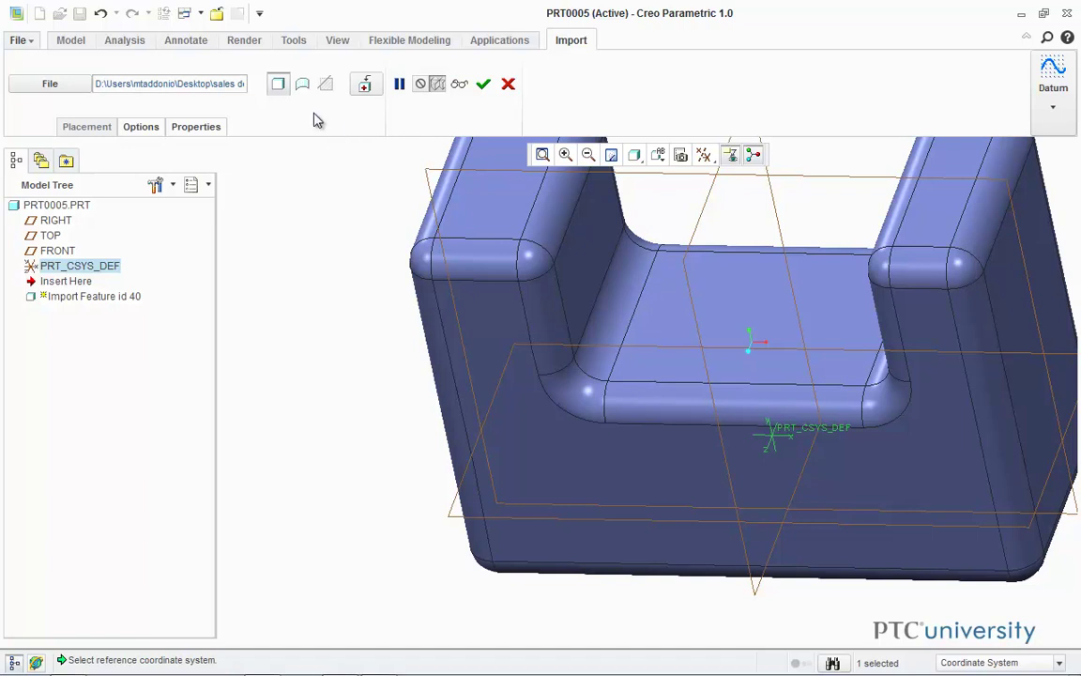
left_click(483, 84)
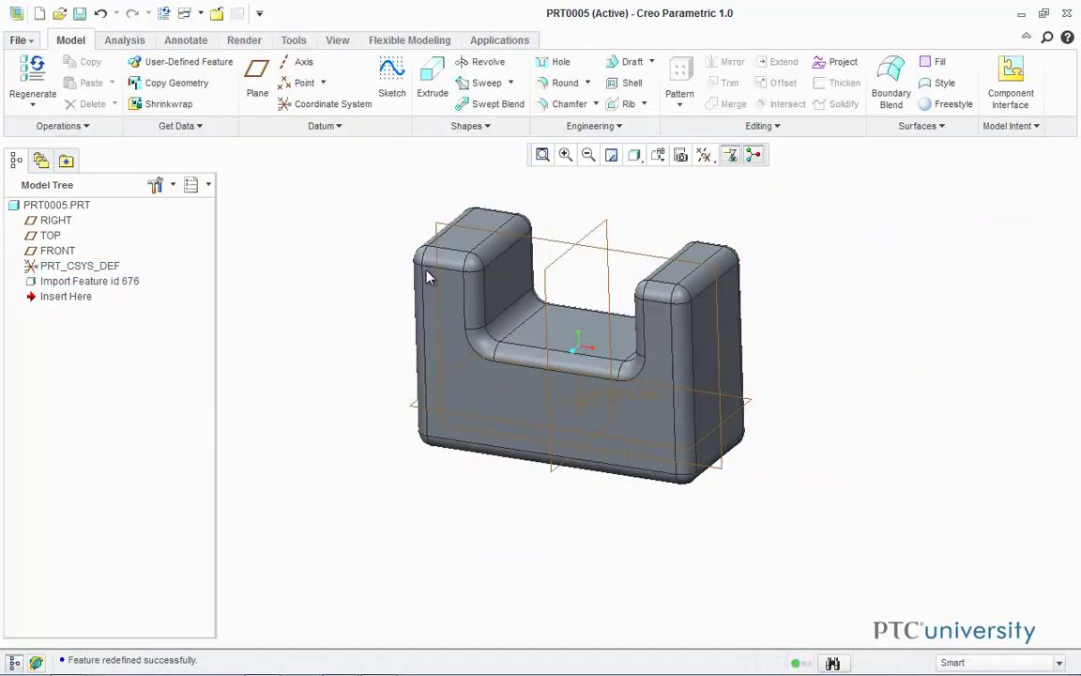
mouse_move(368, 313)
middle_mouse_down()
mouse_move(330, 313)
mouse_move(356, 304)
mouse_move(366, 332)
middle_mouse_up()
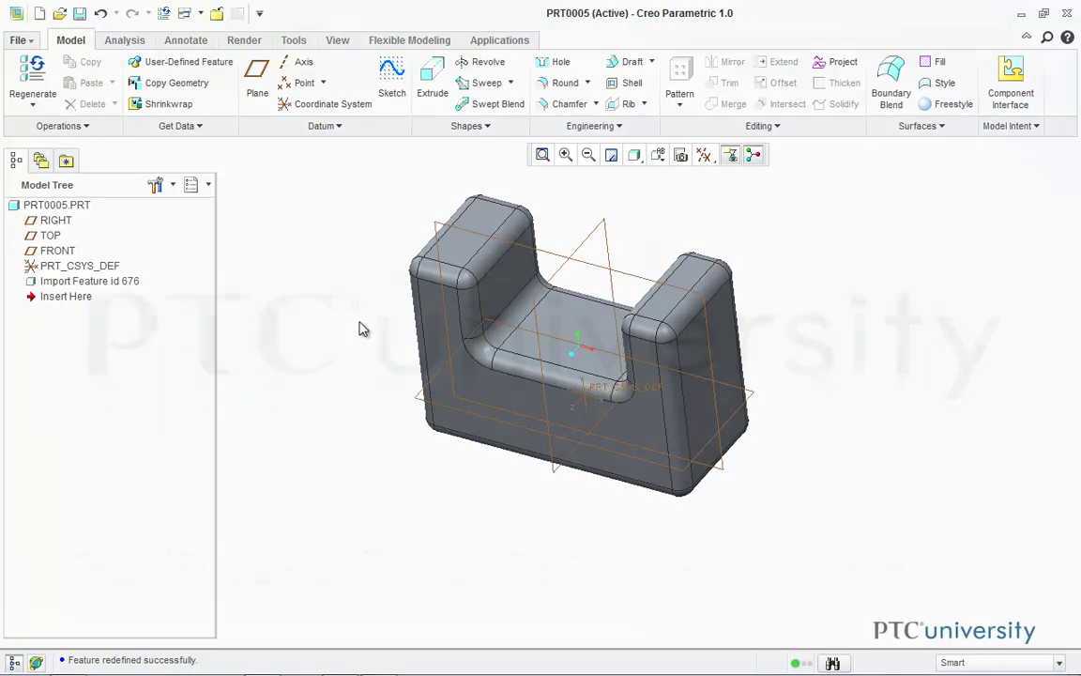